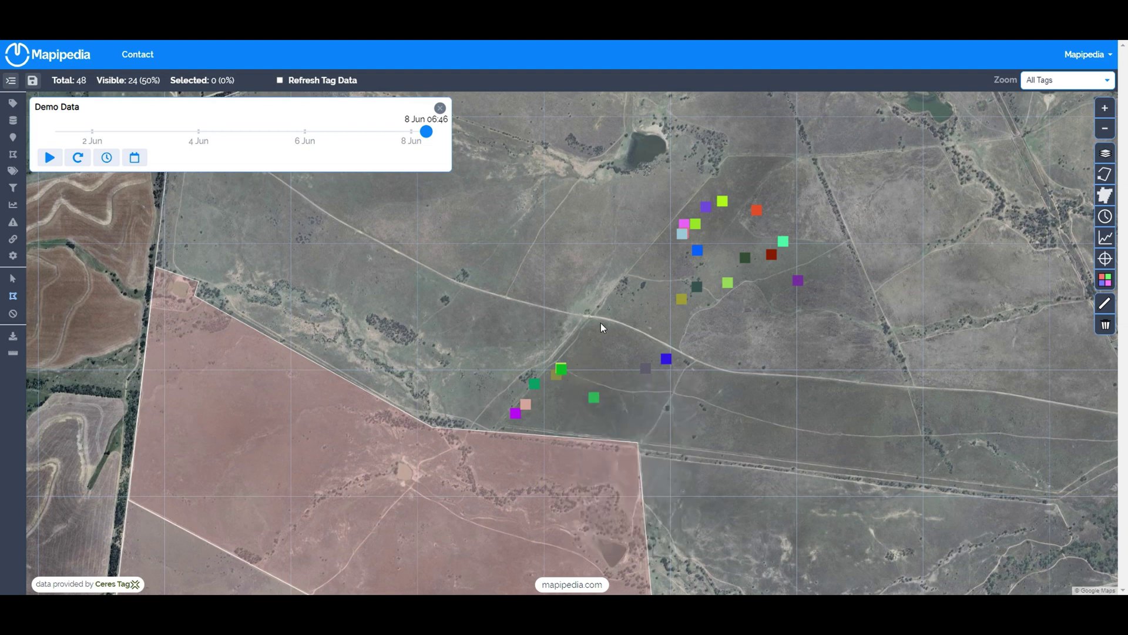
Play back the Demo Data tag movements from the start of the timeline and pause the playback around 4 Jun.
scroll(626, 287, up, 2)
drag(625, 287, 609, 296)
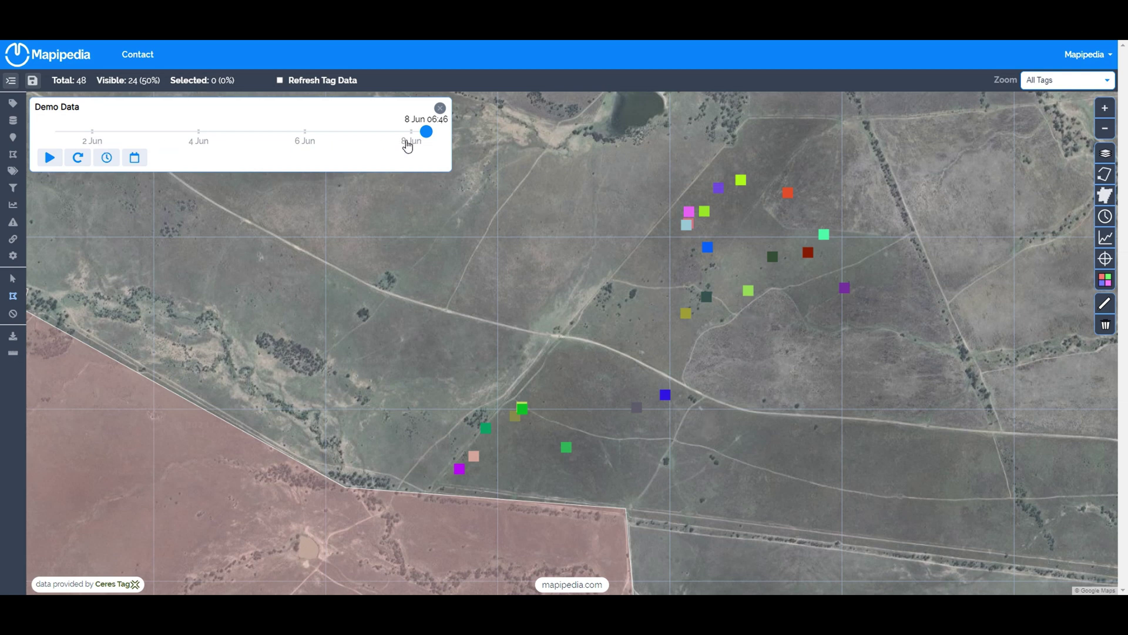
drag(427, 132, 57, 145)
click(50, 157)
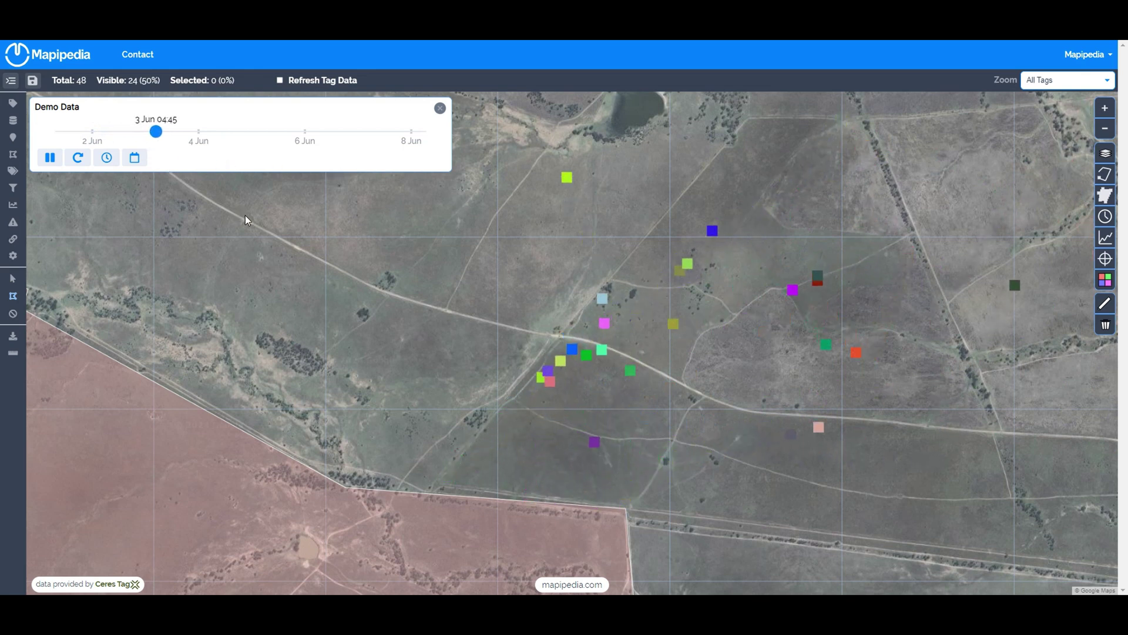
click(52, 158)
Review the date-range options for loading data, cancel without loading, and return the timeline to its end at 8 Jun 06:46.
click(135, 159)
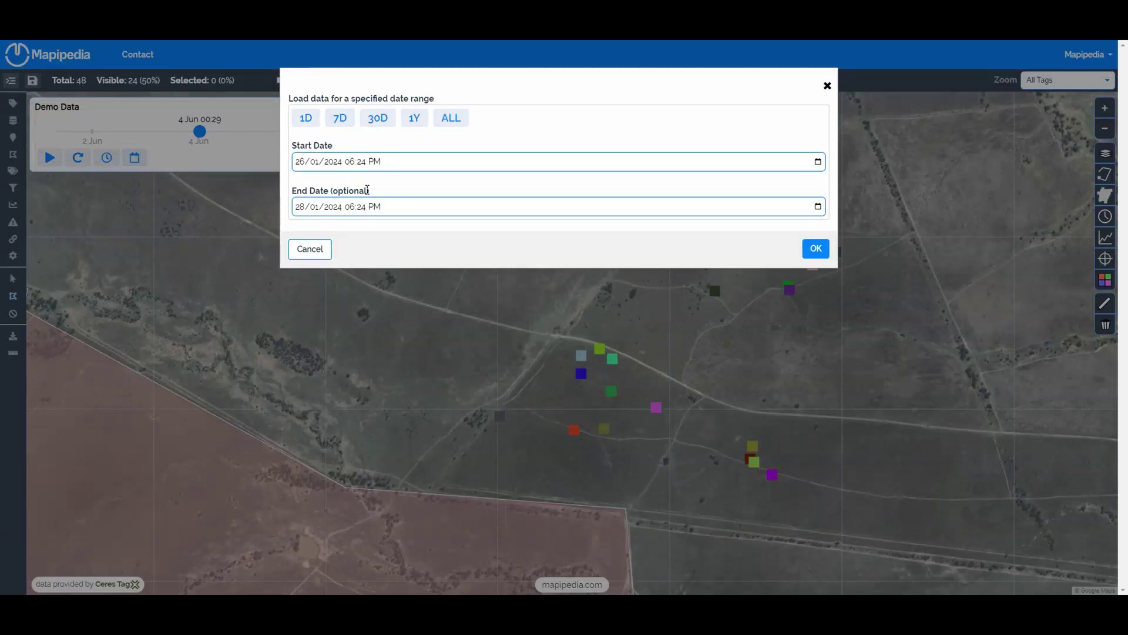
click(308, 249)
drag(200, 131, 431, 133)
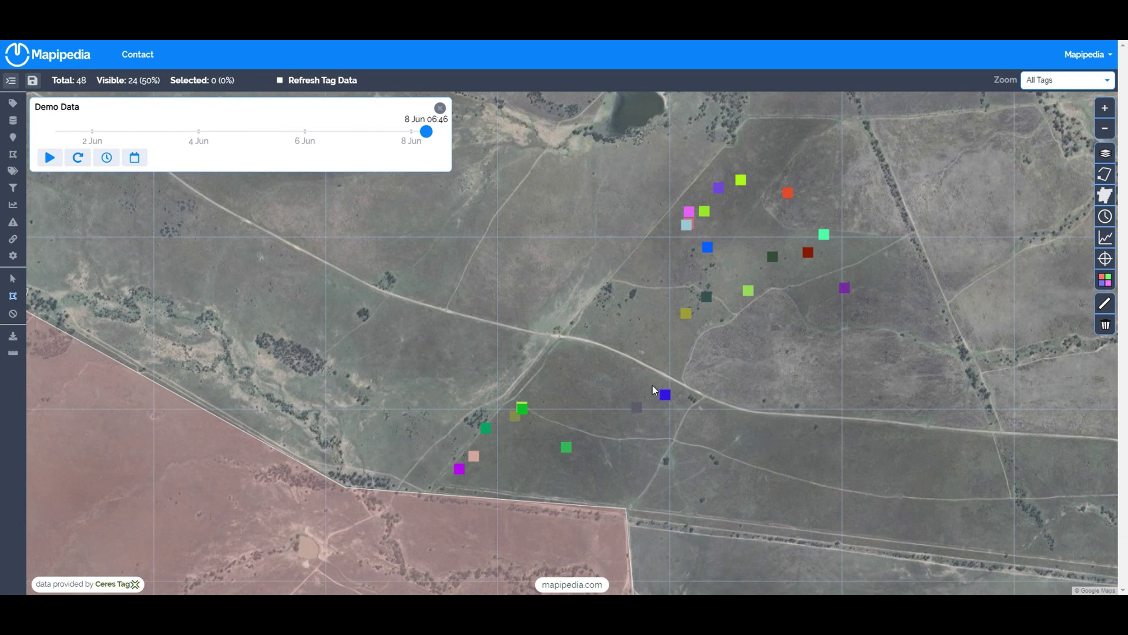
mouse_move(750, 298)
drag(427, 132, 499, 114)
Show the tag data graph and plot Distance (m) for the visible tags.
drag(639, 317, 677, 316)
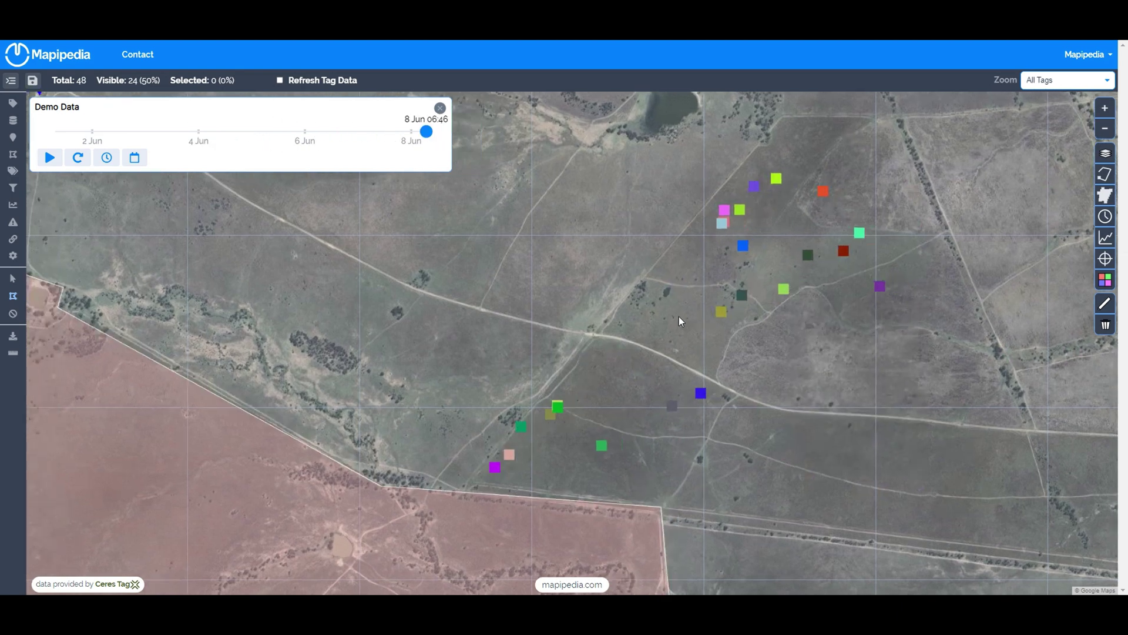
mouse_move(788, 293)
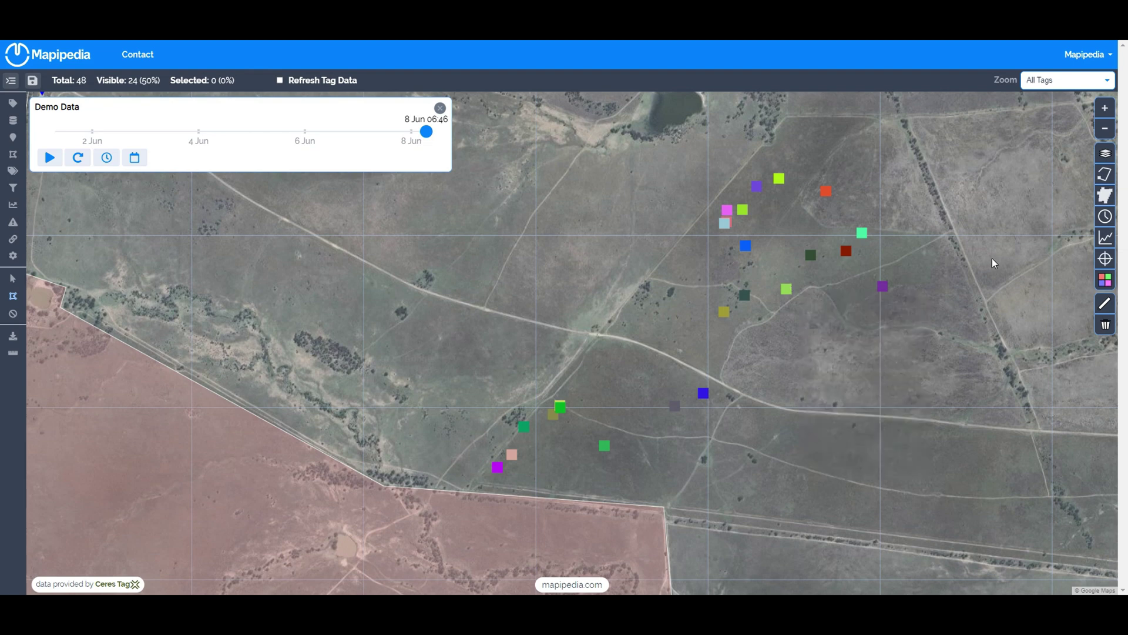
click(1105, 238)
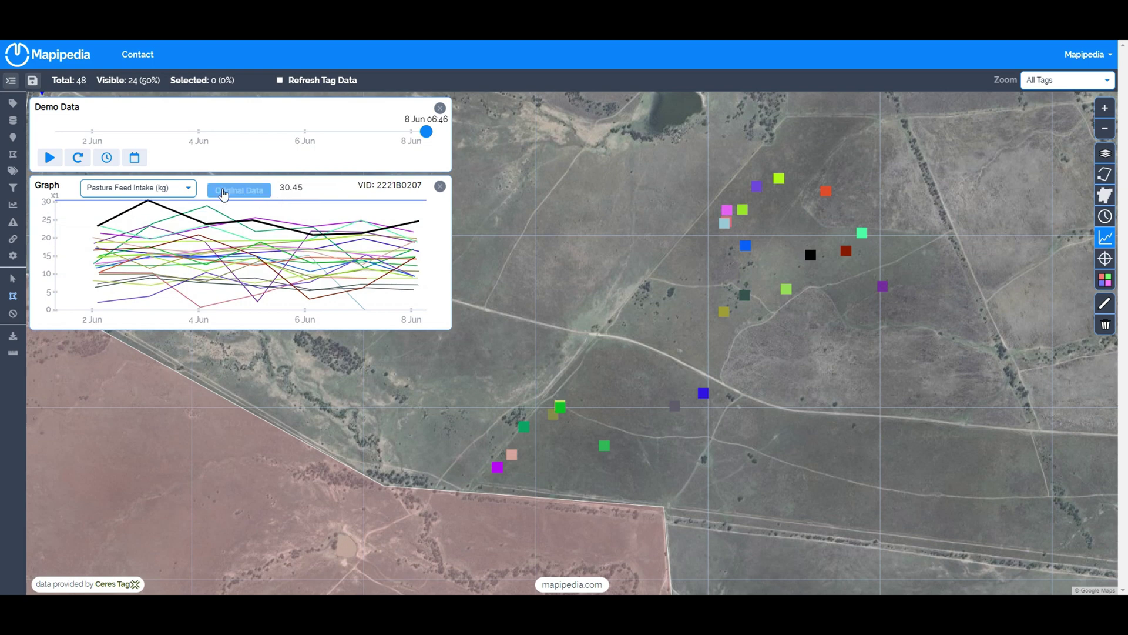
click(183, 188)
click(143, 203)
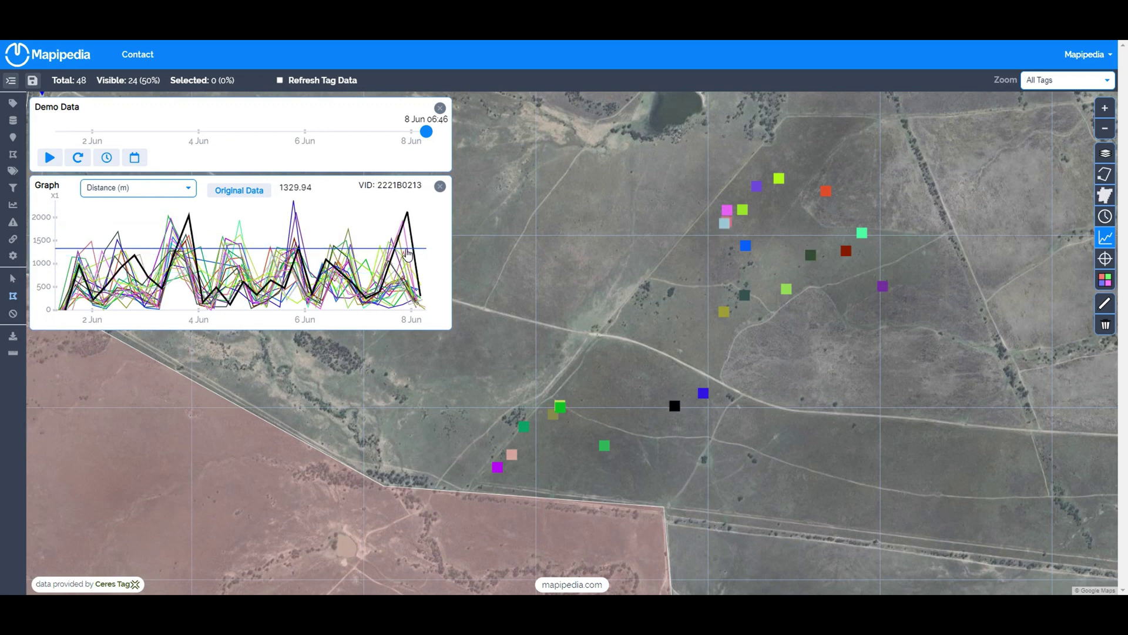
Change the colour of all tags and paths to bright cyan.
click(1105, 283)
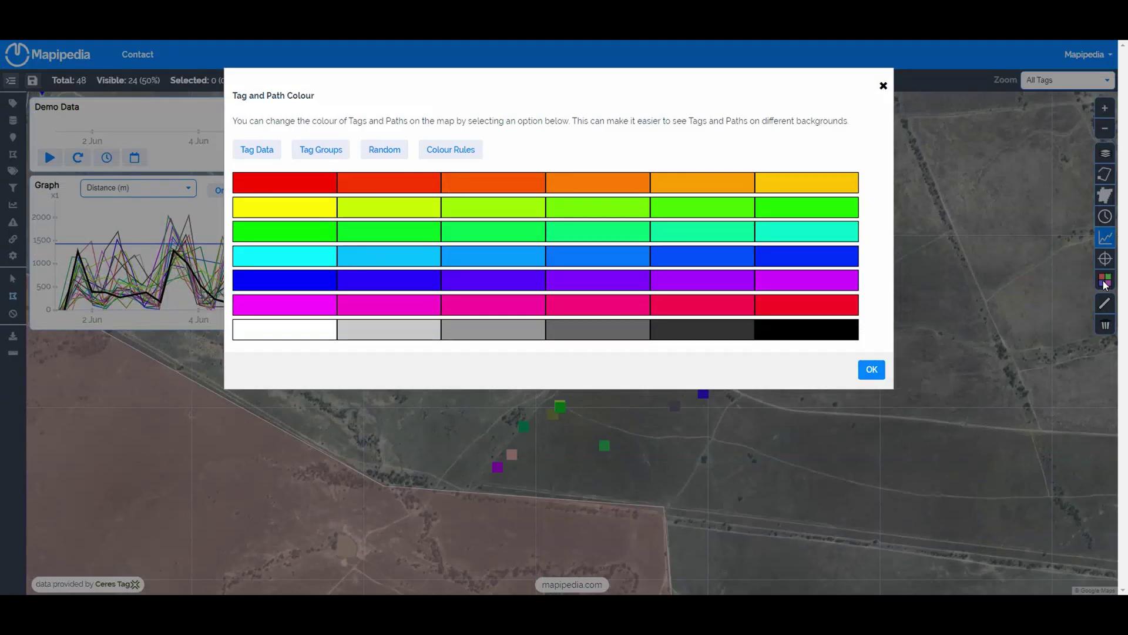
click(371, 152)
click(301, 256)
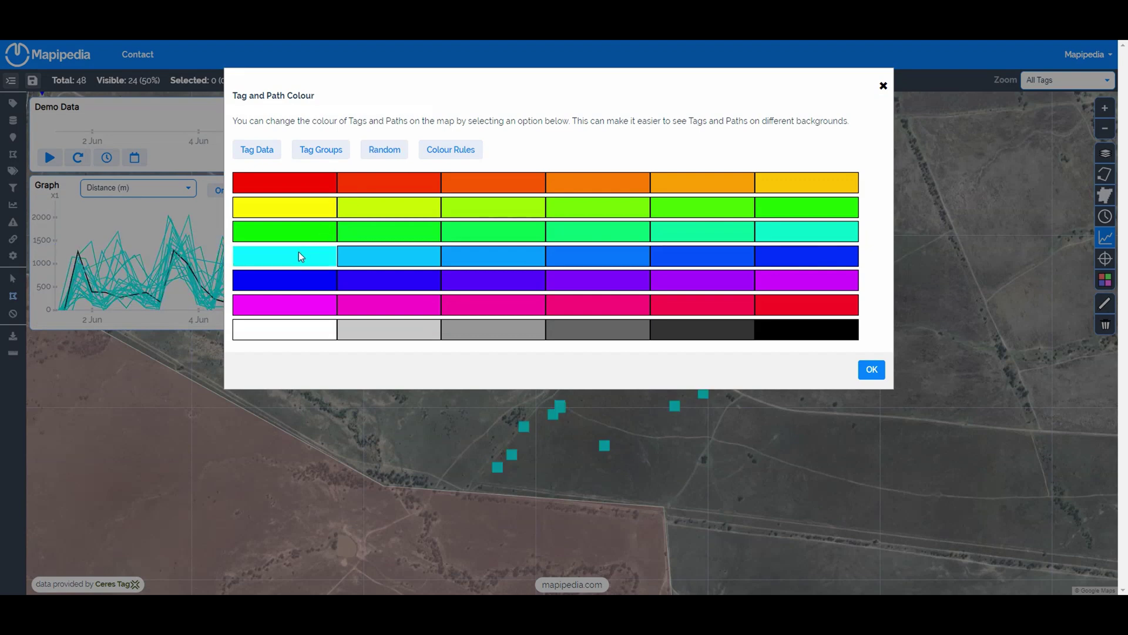
click(872, 370)
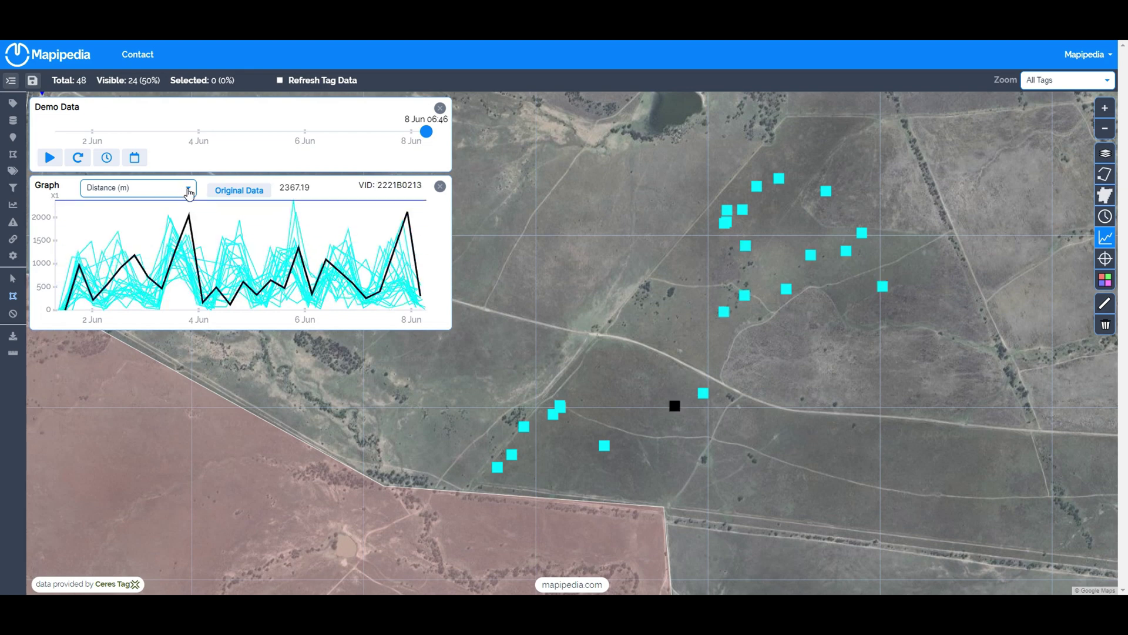
Review the data display options for the Distance (m) graph and close them without changes.
click(187, 188)
click(133, 203)
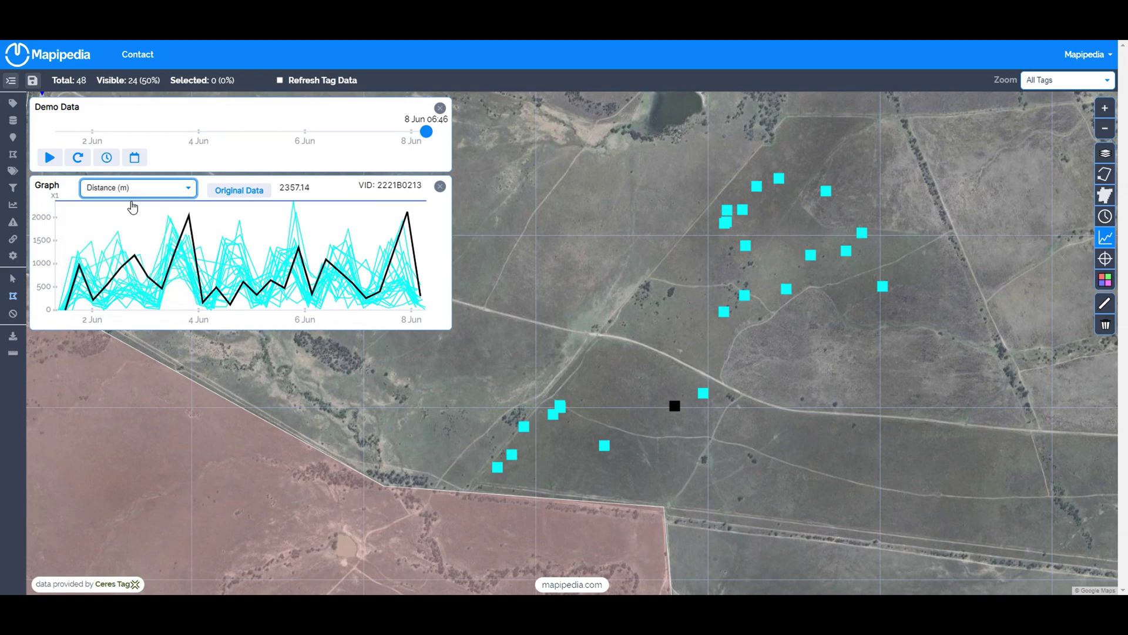
click(214, 192)
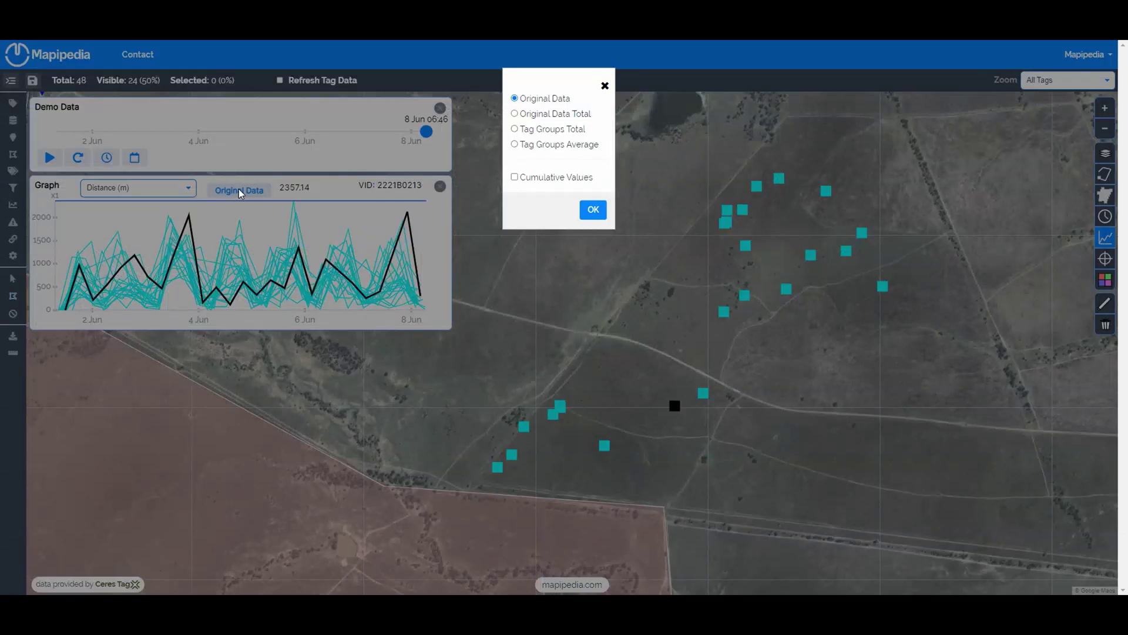
click(604, 87)
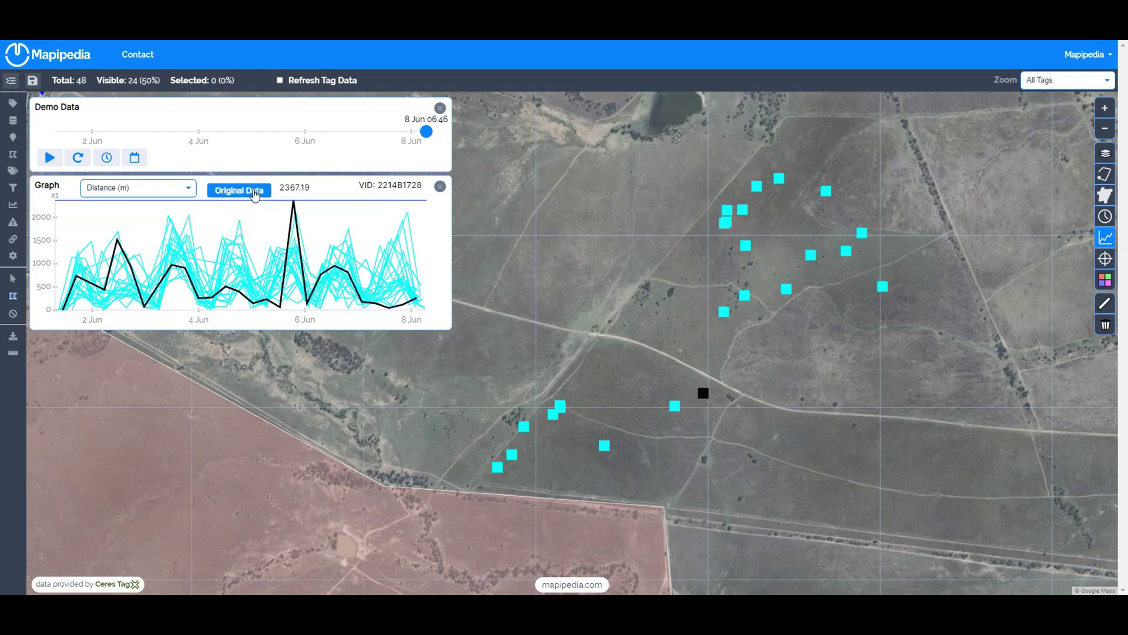
Turn on Cumulative Values for the Distance (m) graph, keeping Original Data as the data type.
click(239, 190)
click(539, 179)
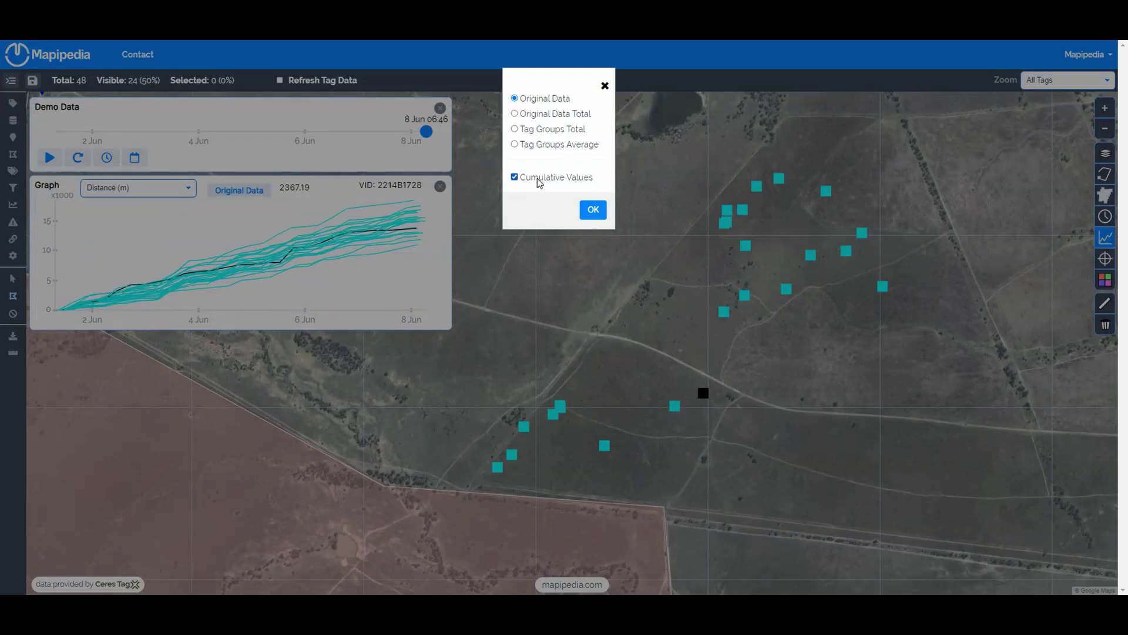
click(539, 179)
click(540, 180)
click(594, 211)
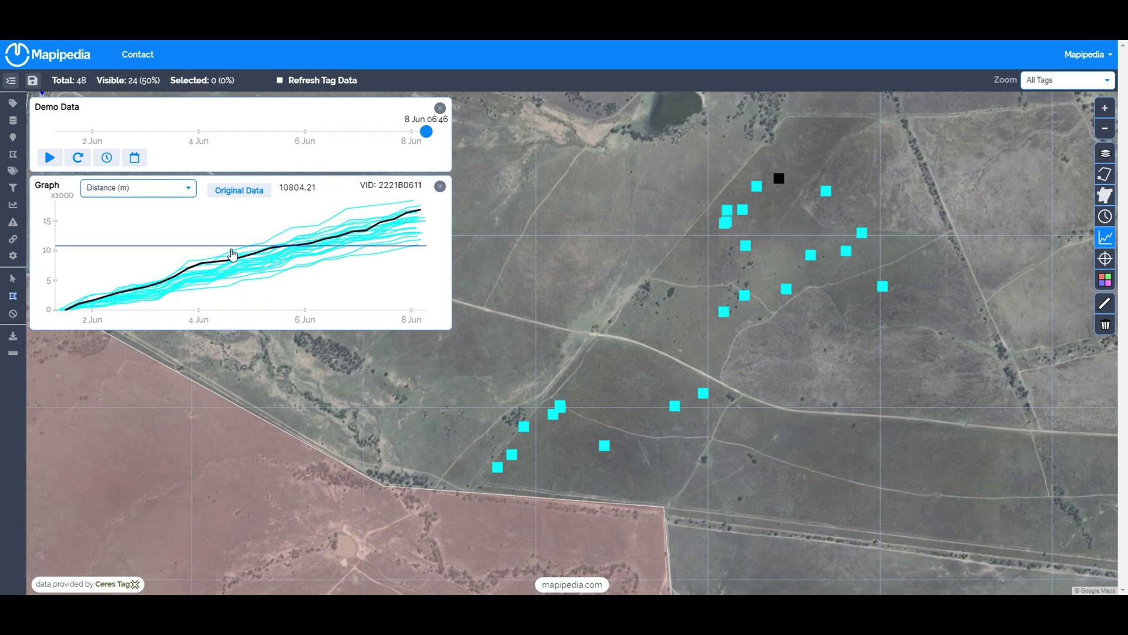
Plot Temperature (c) in the graph with Cumulative Values turned off.
click(190, 190)
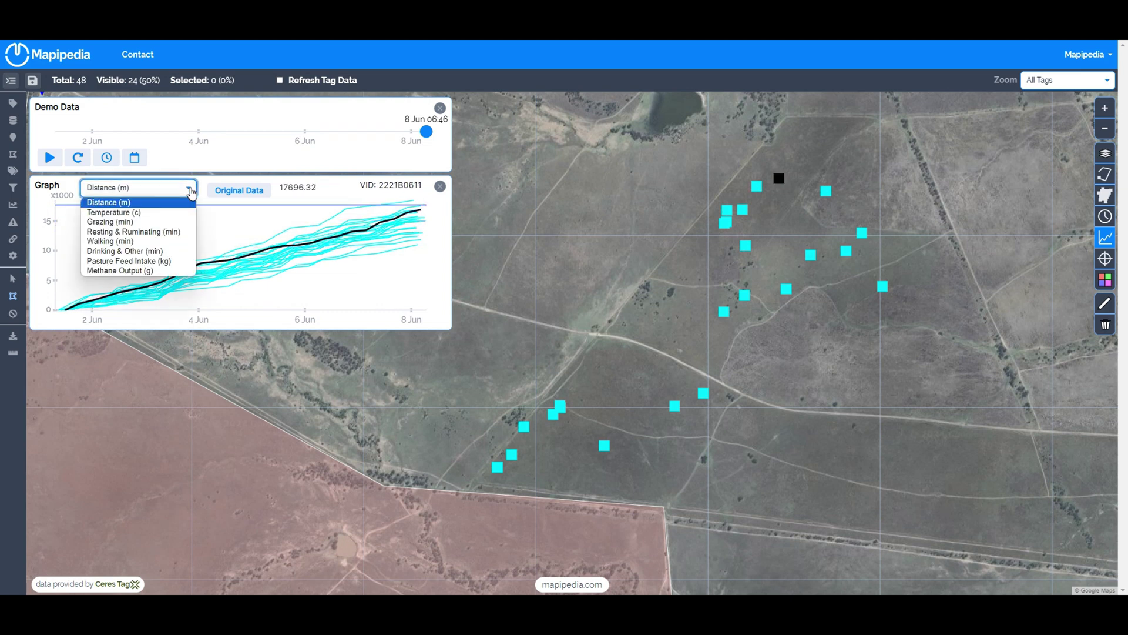
click(128, 213)
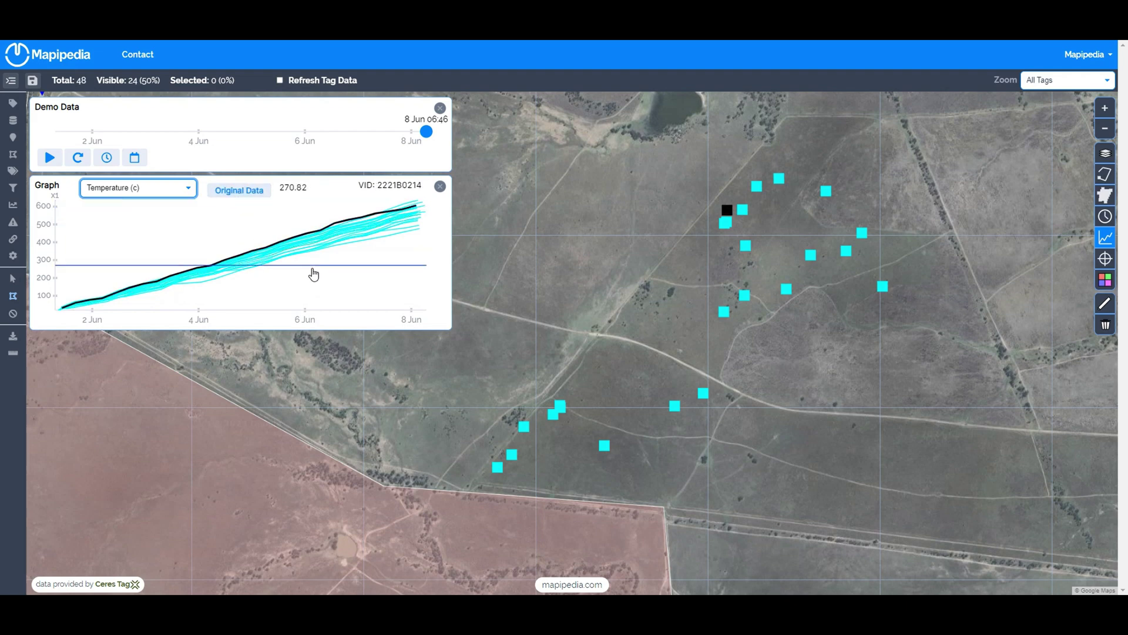
click(249, 192)
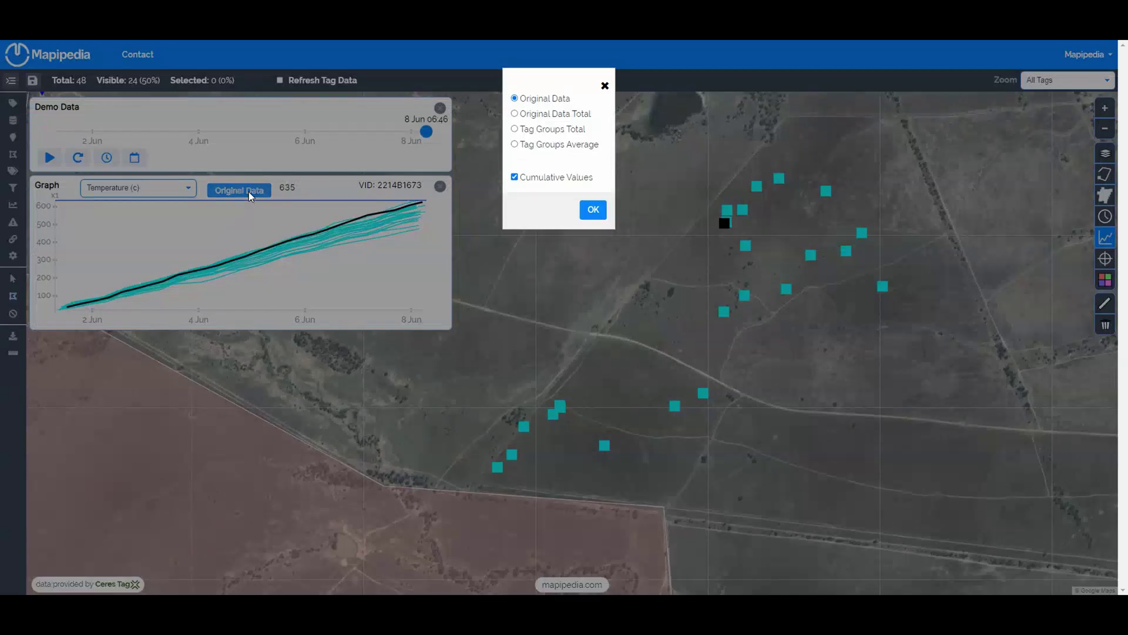
click(516, 177)
click(592, 210)
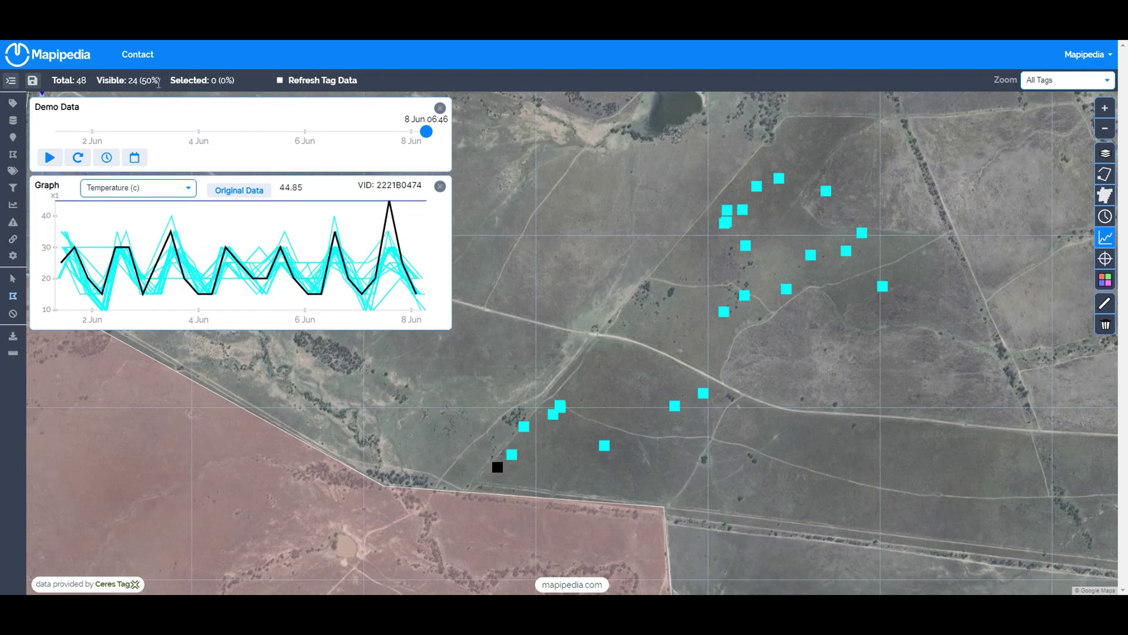
double_click(131, 80)
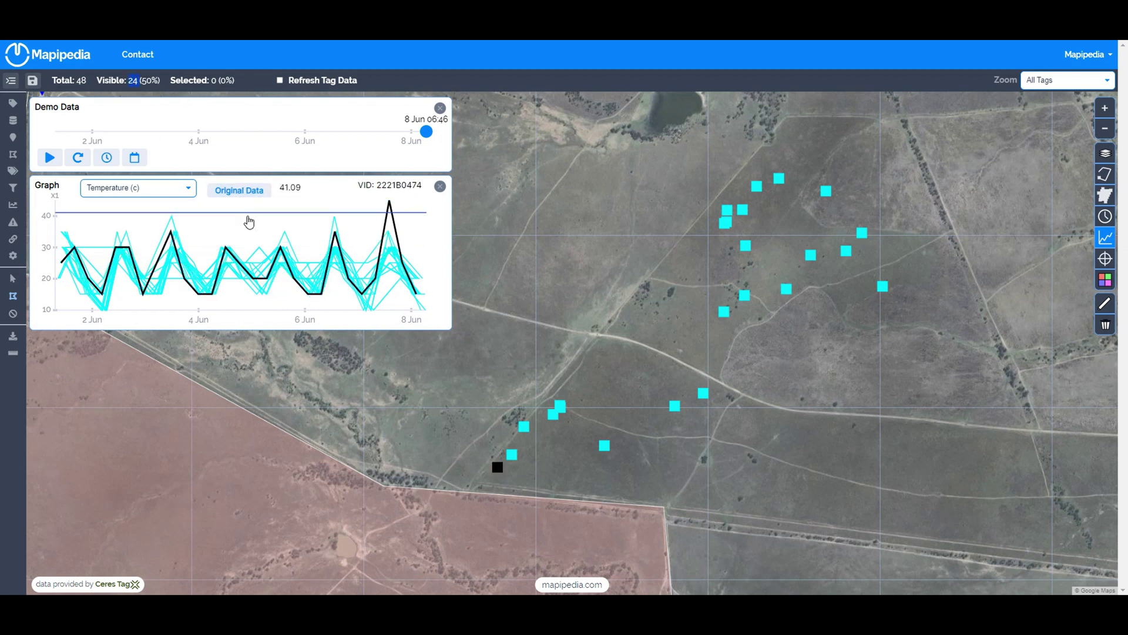
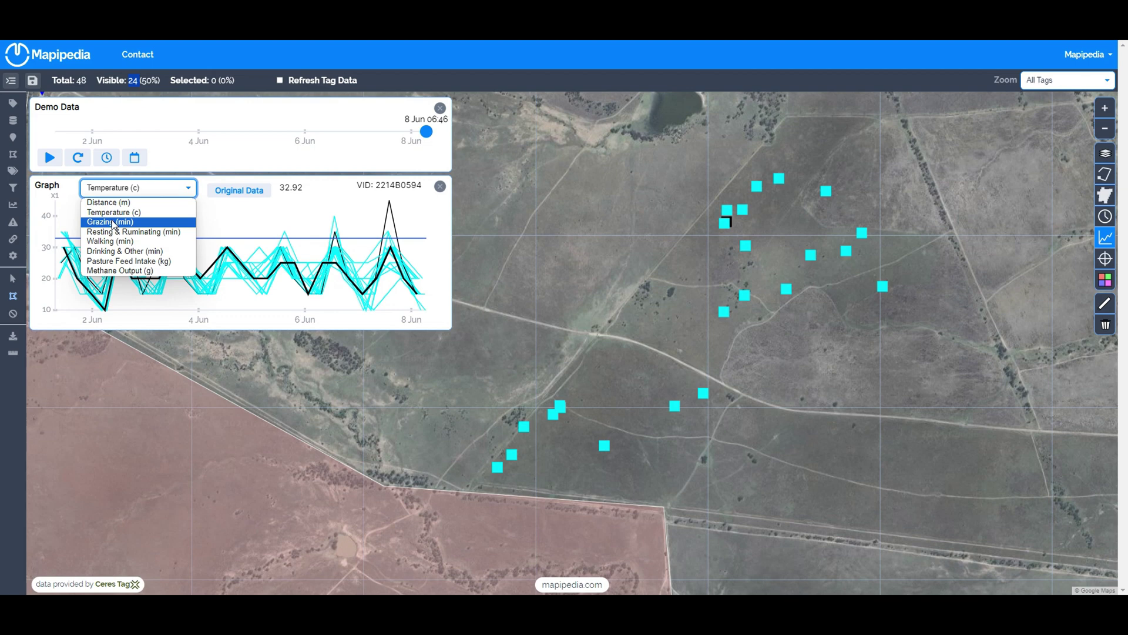
Plot Grazing (min) in the graph with Cumulative Values turned on.
click(114, 223)
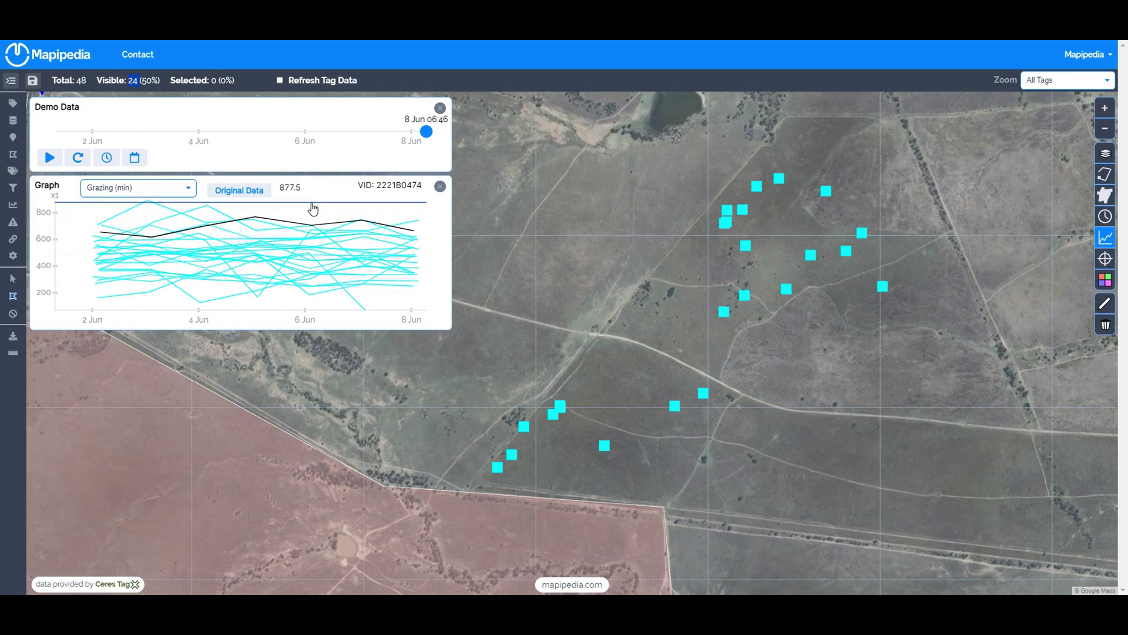
click(247, 189)
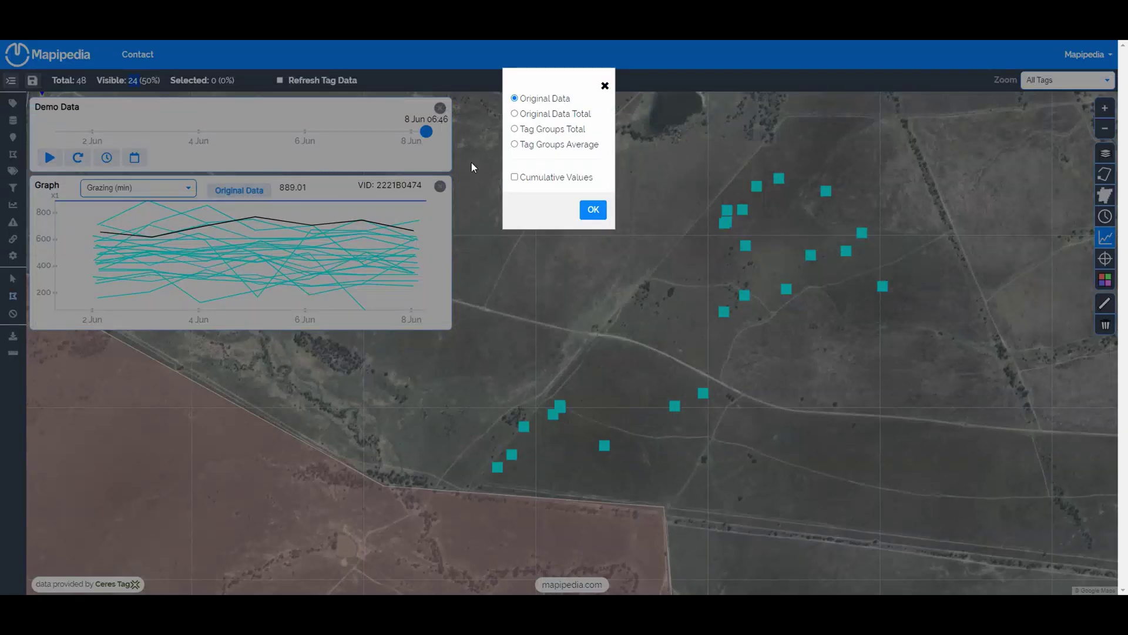
click(516, 177)
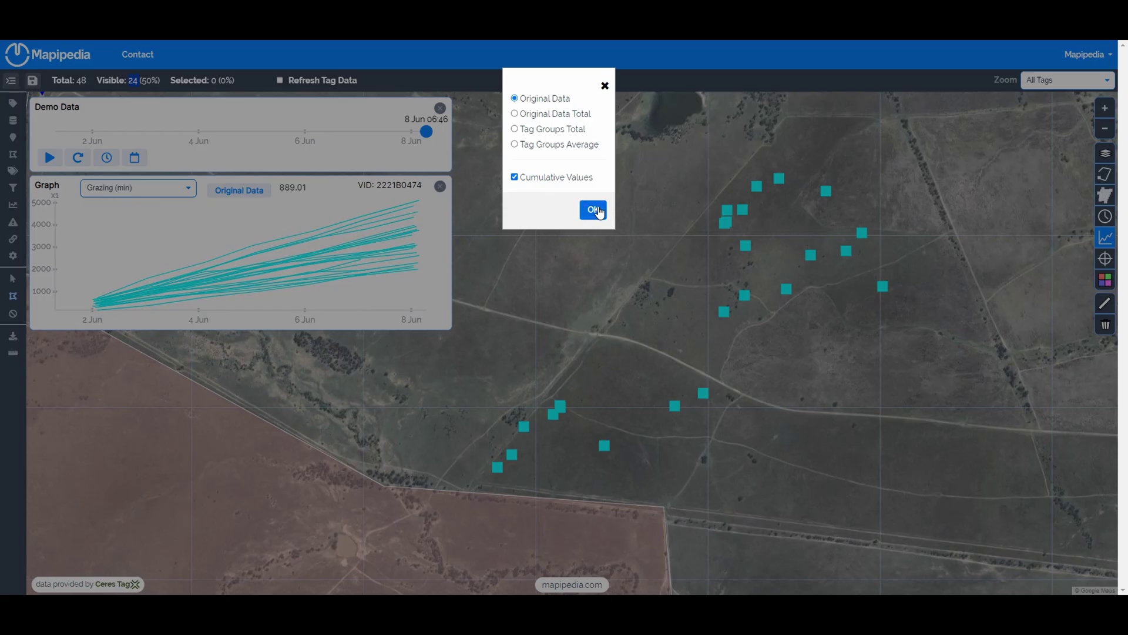
click(593, 210)
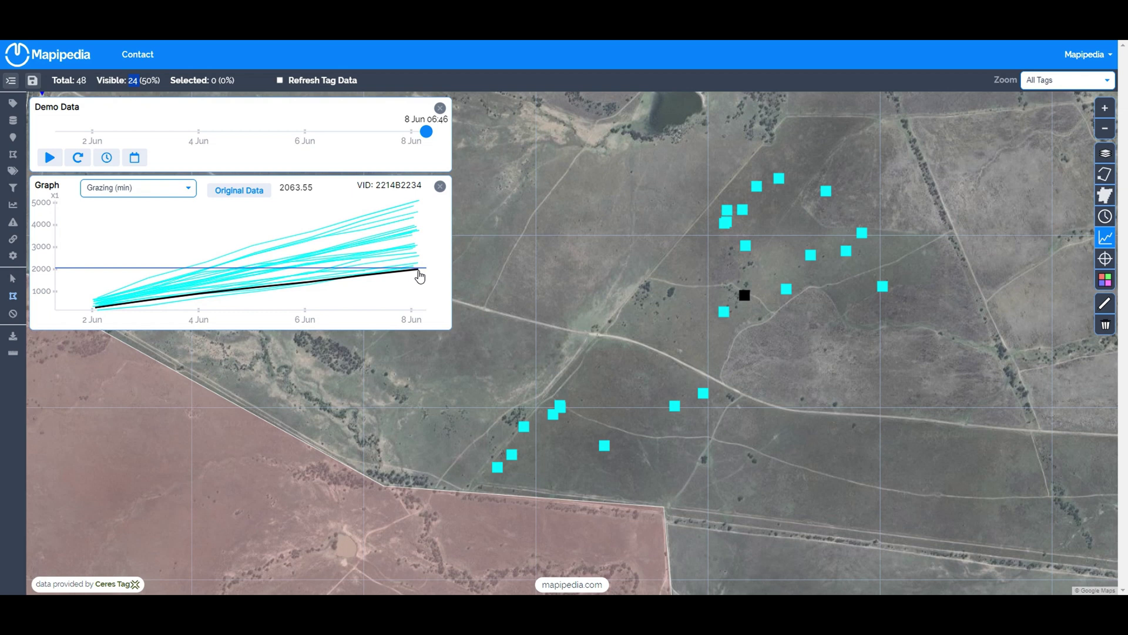
Plot Pasture Feed Intake (kg) in the graph with Cumulative Values turned off.
click(190, 190)
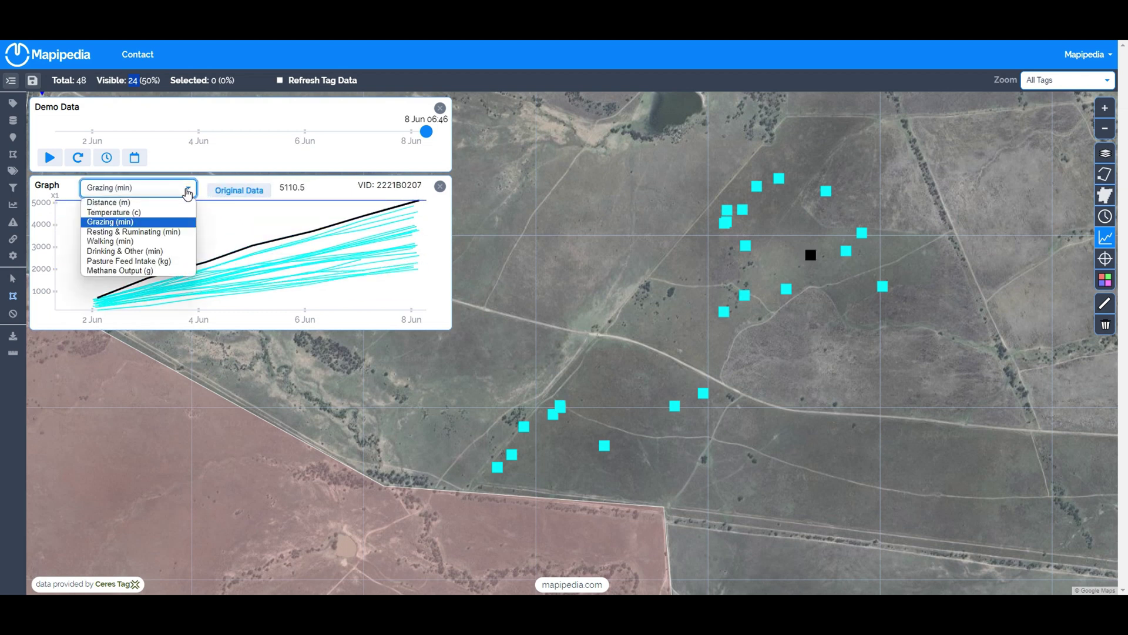
click(125, 262)
click(235, 191)
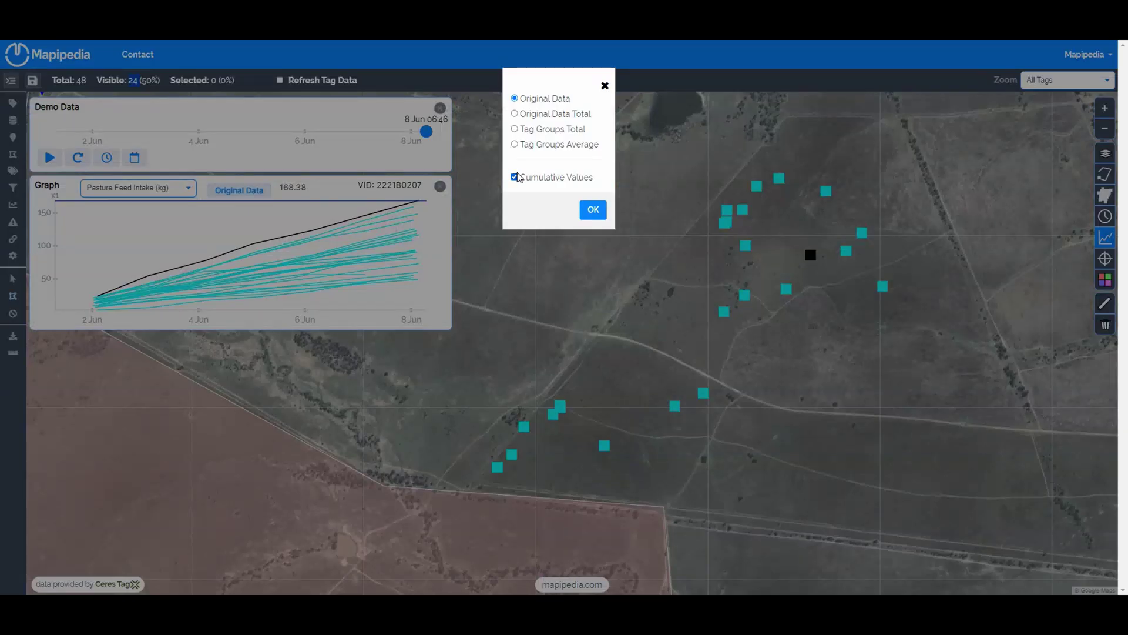
click(516, 177)
click(593, 210)
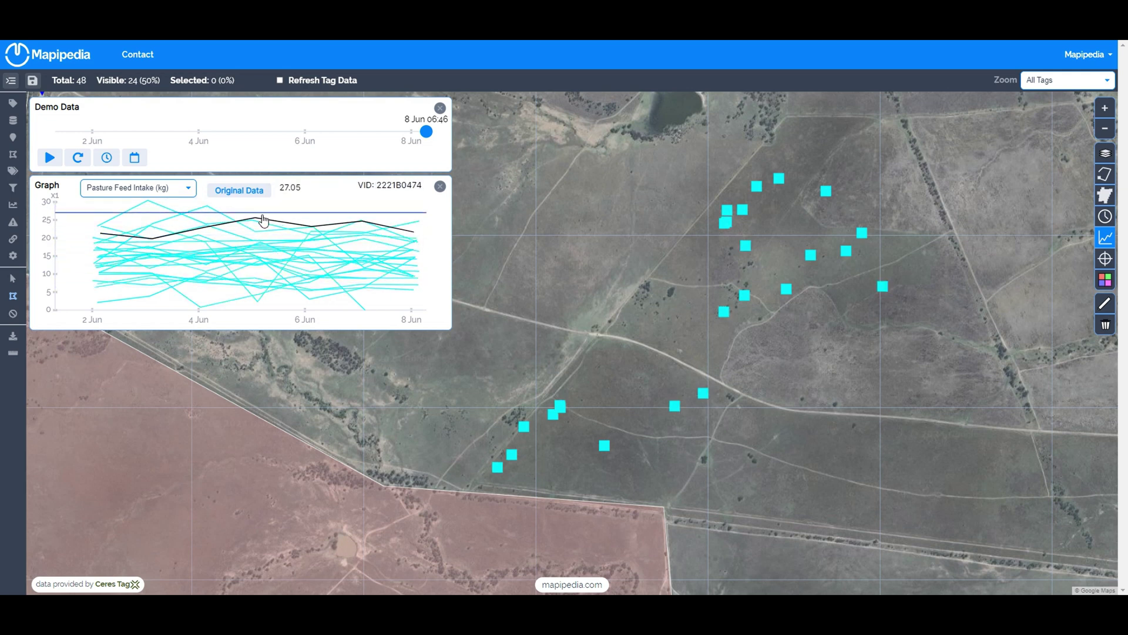
Turn on Cumulative Values for the Pasture Feed Intake (kg) graph, keeping that metric selected.
click(244, 197)
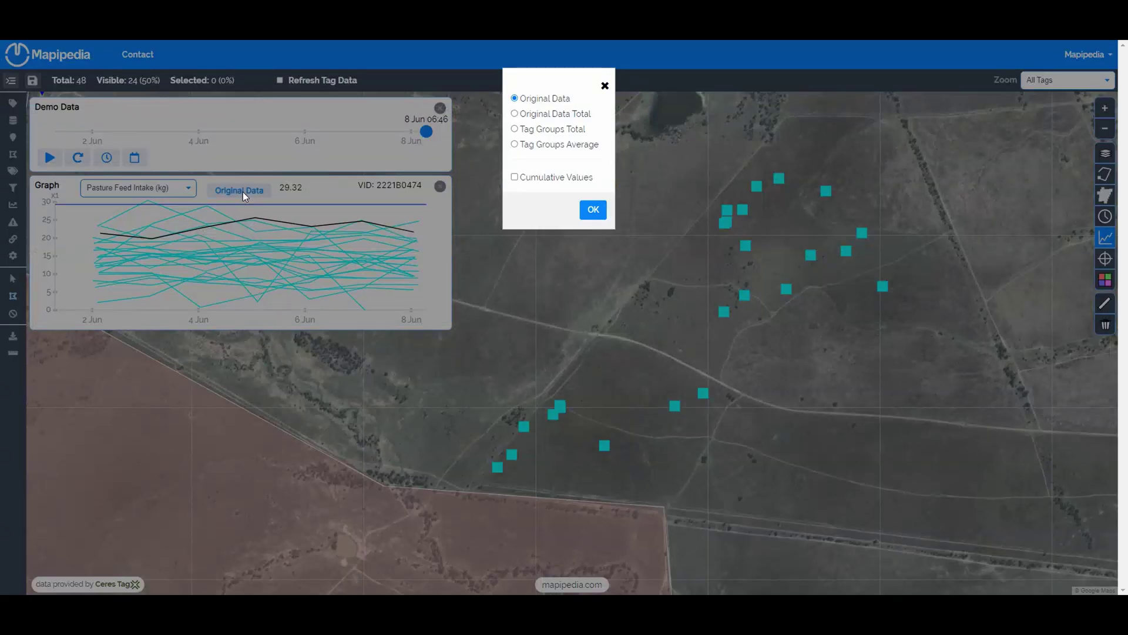
click(515, 177)
click(591, 213)
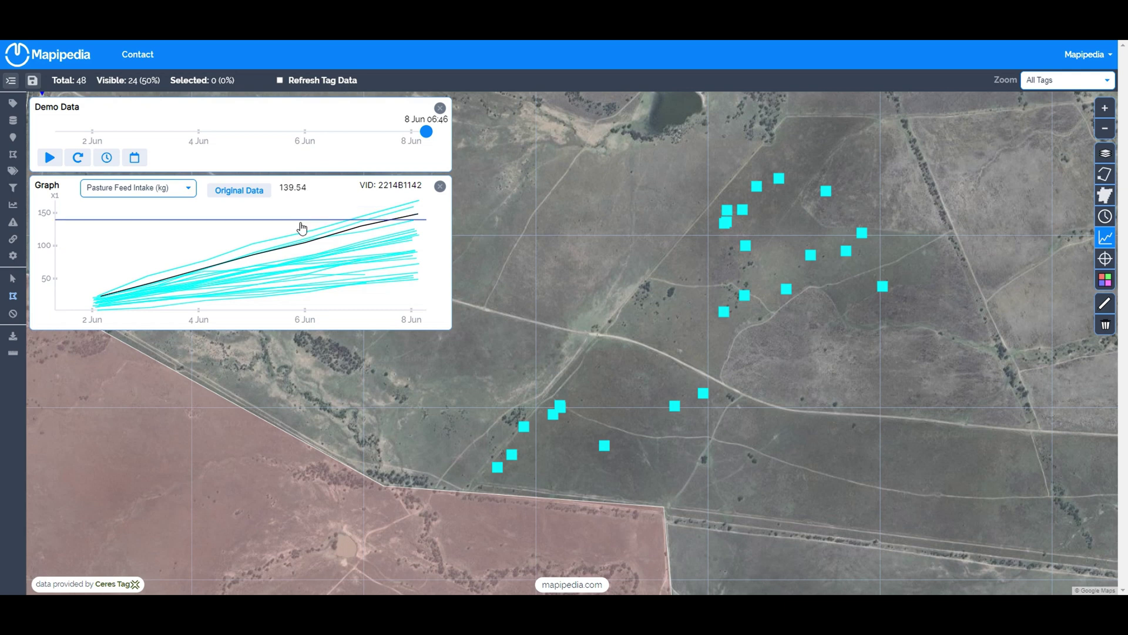
click(190, 190)
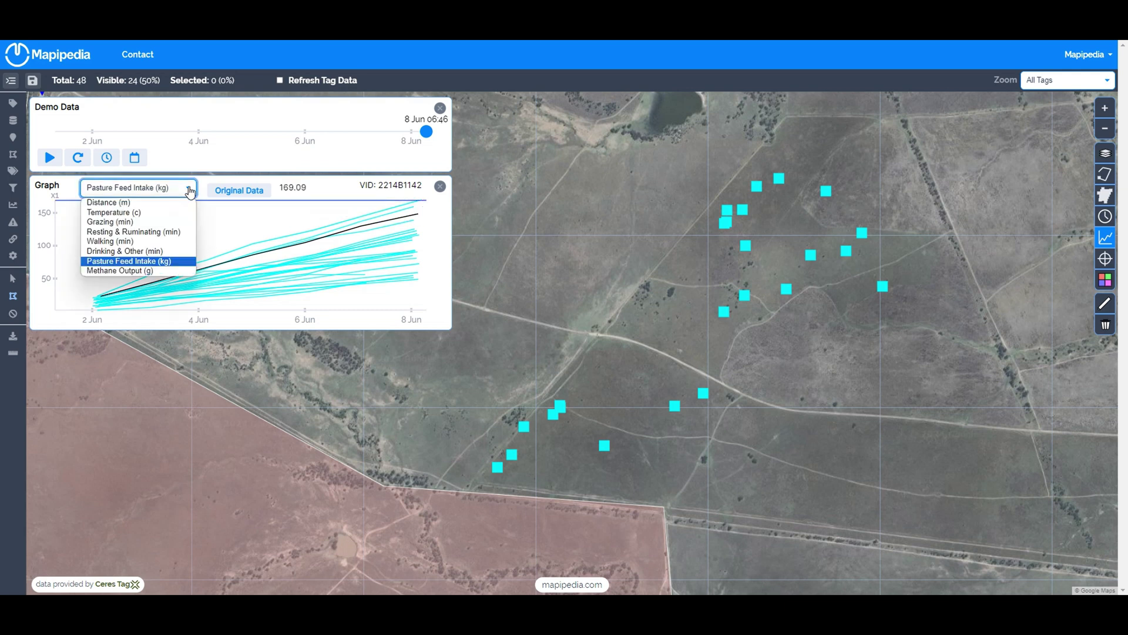
click(190, 190)
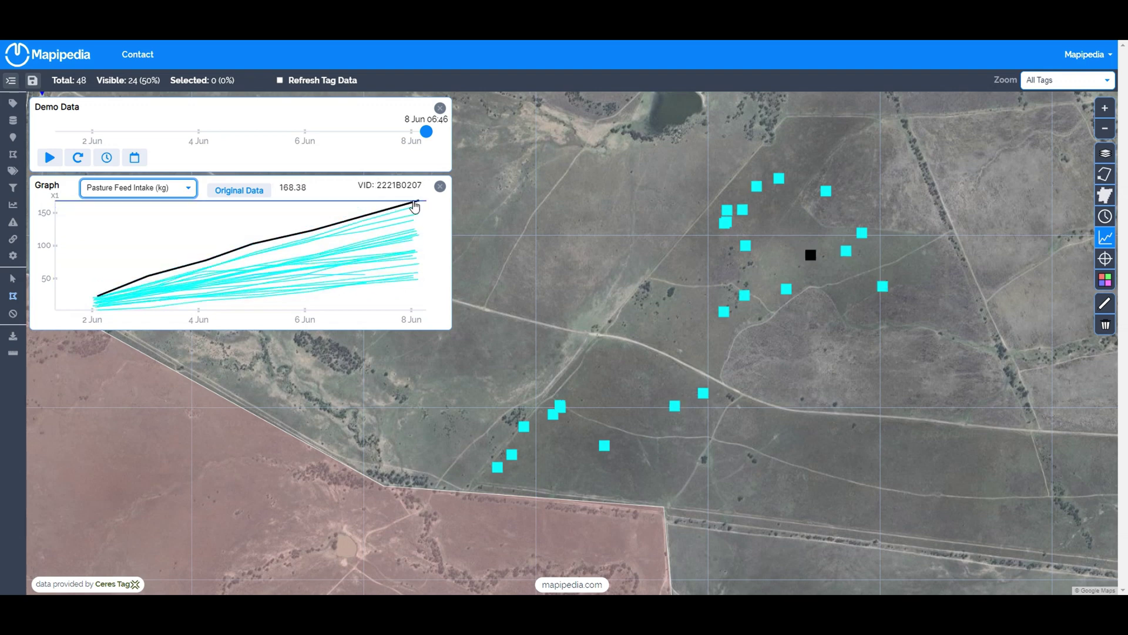
Switch the cumulative Pasture Feed Intake (kg) graph to Original Data Total and inspect the total line.
click(239, 189)
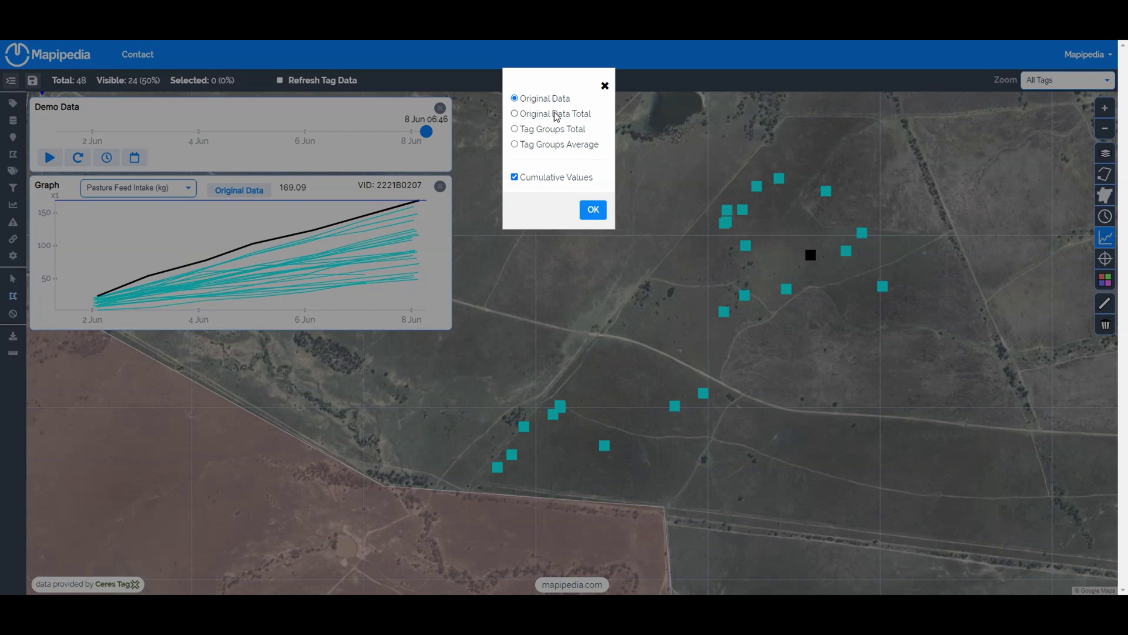
click(515, 114)
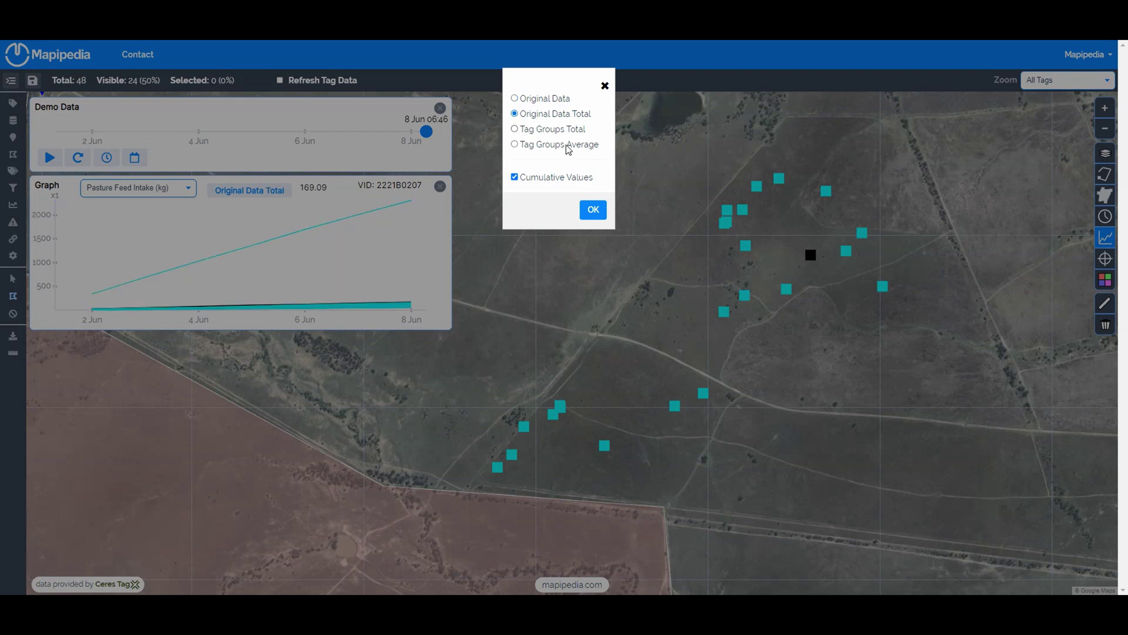
click(593, 209)
click(222, 306)
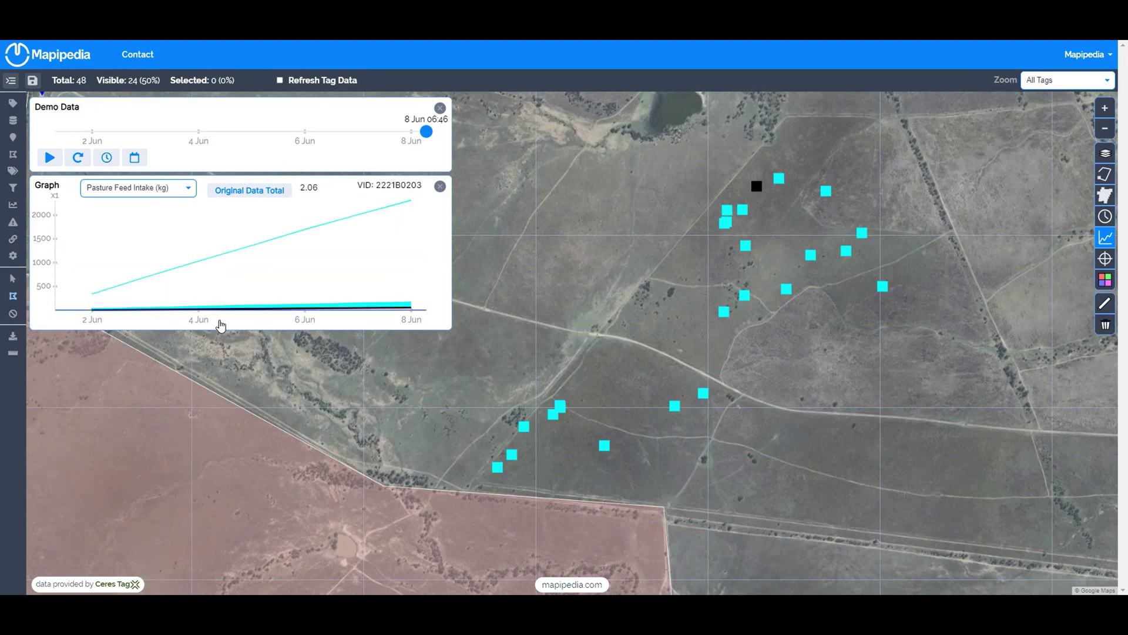
click(199, 262)
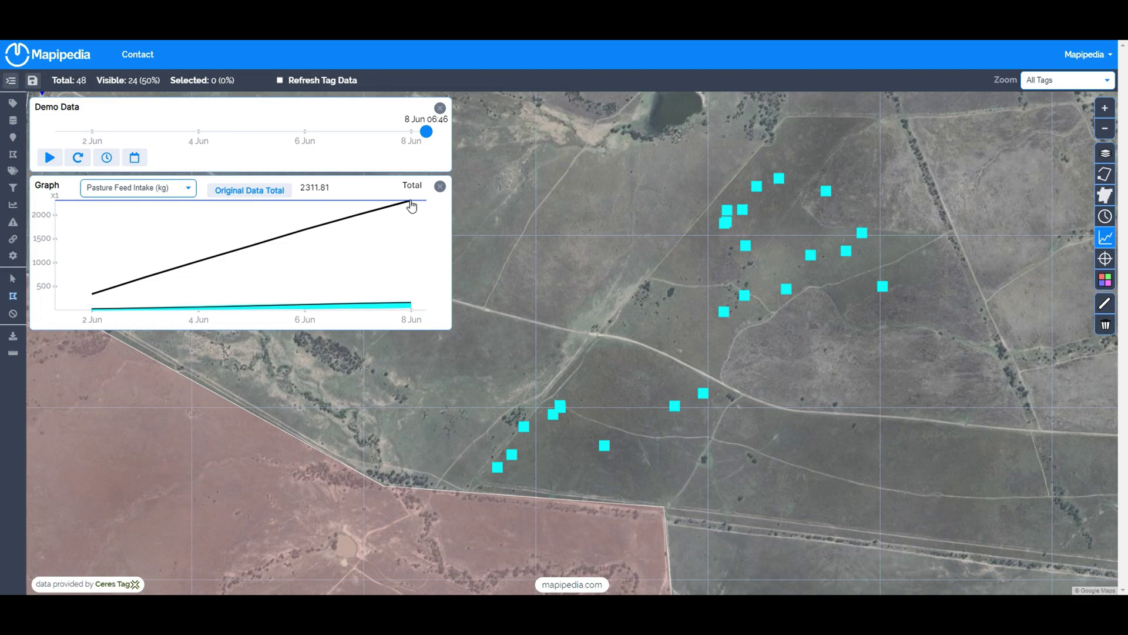
Turn off Cumulative Values for the Original Data Total graph and read the total line across the dates.
click(268, 193)
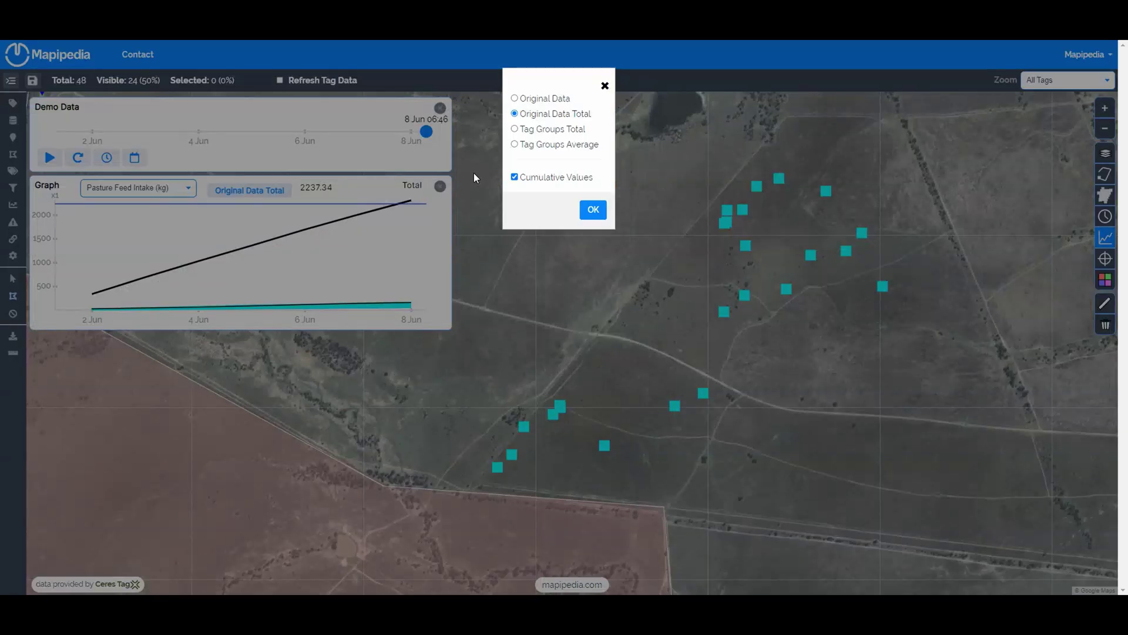
click(515, 176)
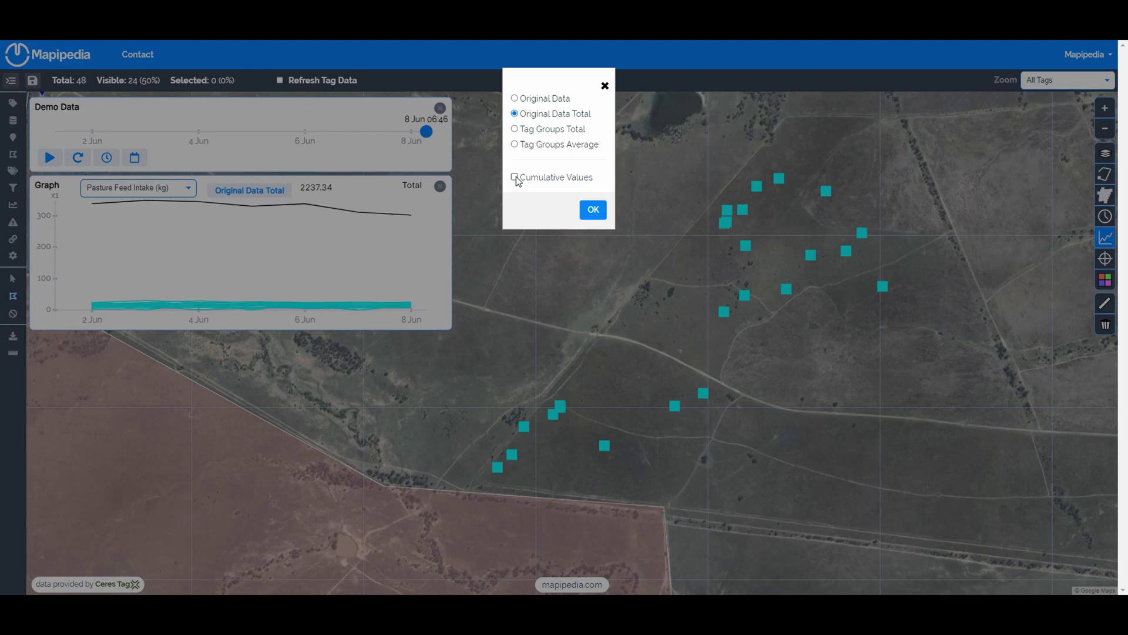
click(592, 211)
drag(82, 200, 306, 205)
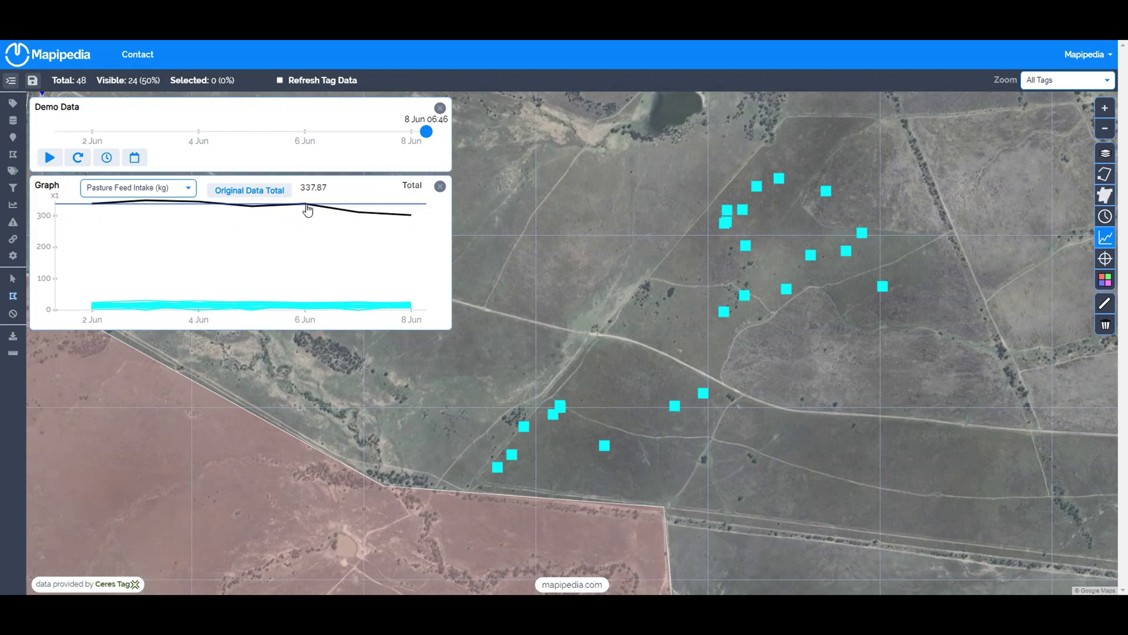
drag(307, 205, 413, 217)
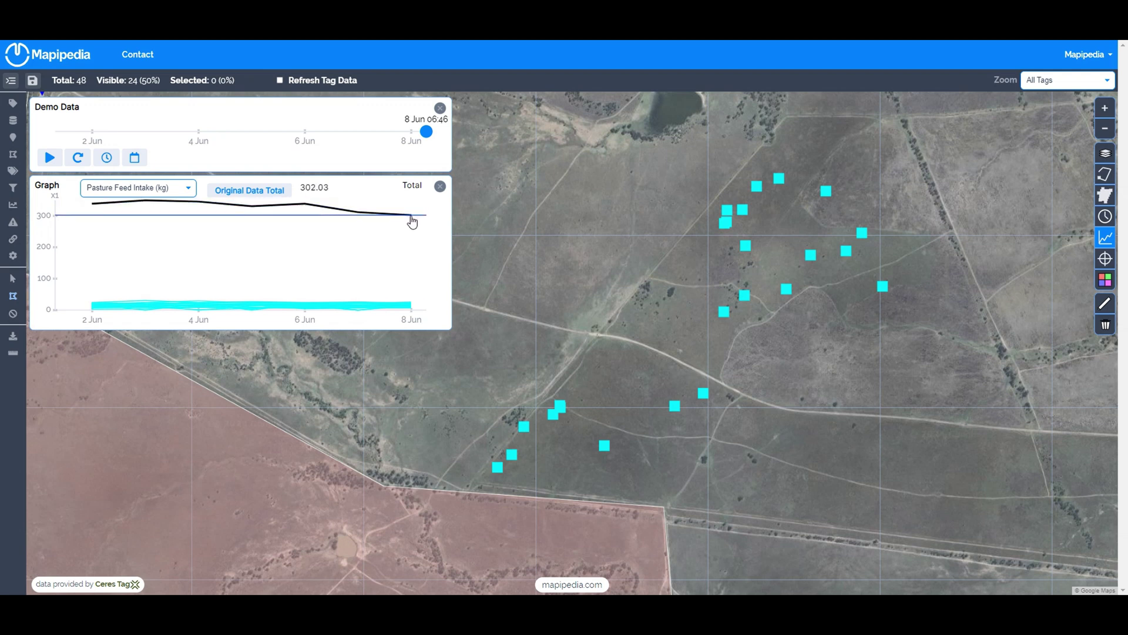
drag(413, 221, 258, 203)
Return the graph to Original Data and plot Methane Output (g) for the individual tags.
click(274, 189)
click(547, 98)
click(593, 210)
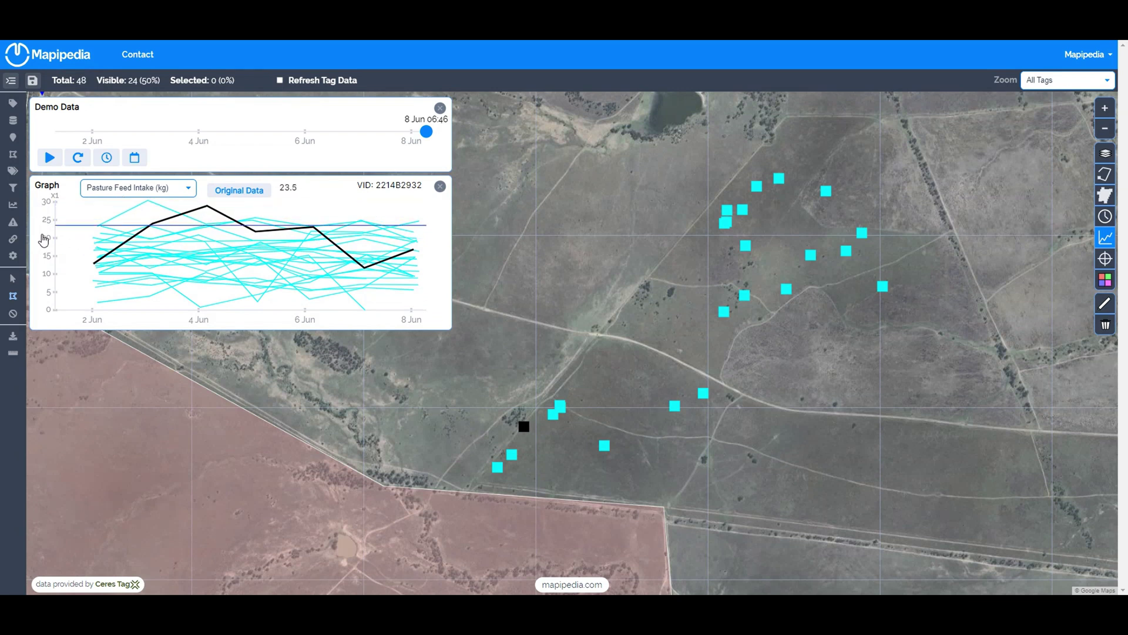
click(188, 188)
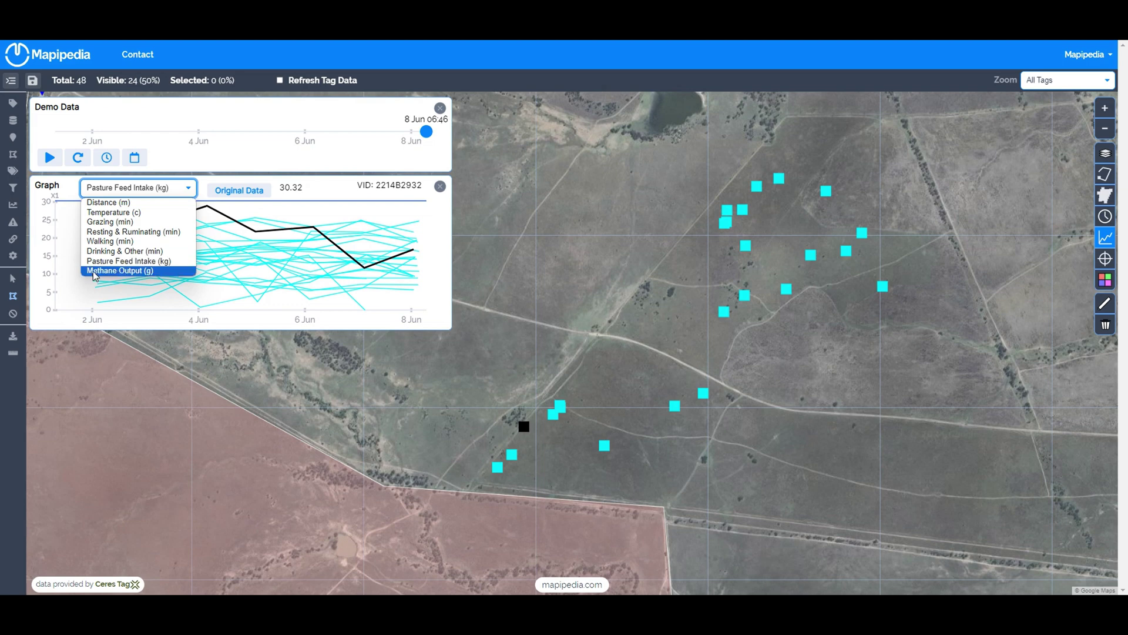
click(127, 272)
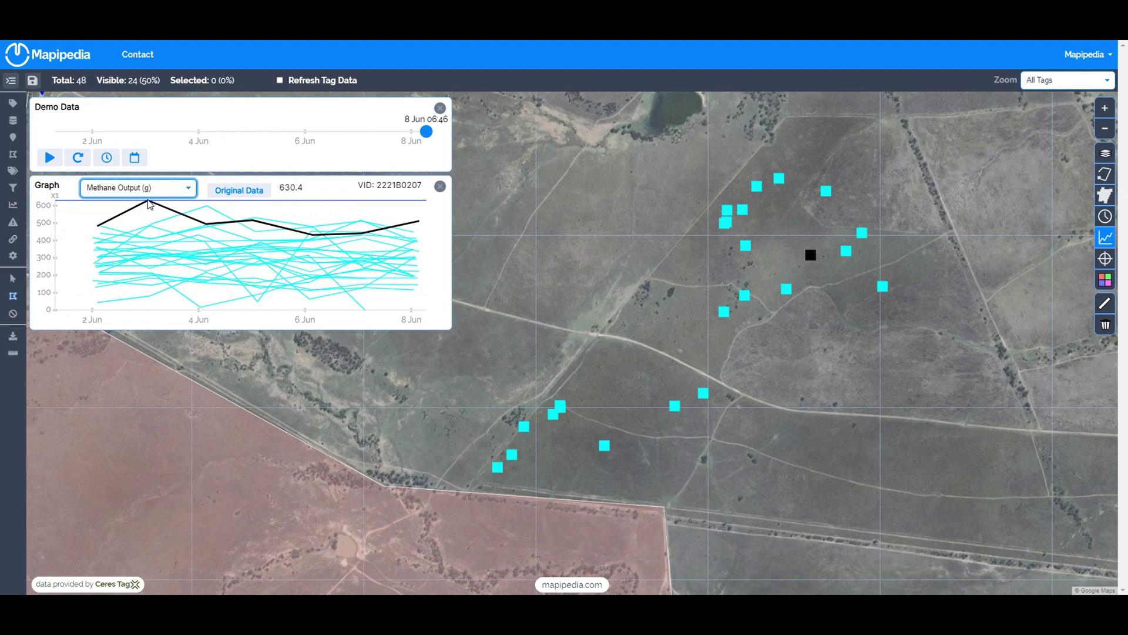
Turn on Cumulative Values for the Methane Output (g) graph of the individual tags.
click(239, 190)
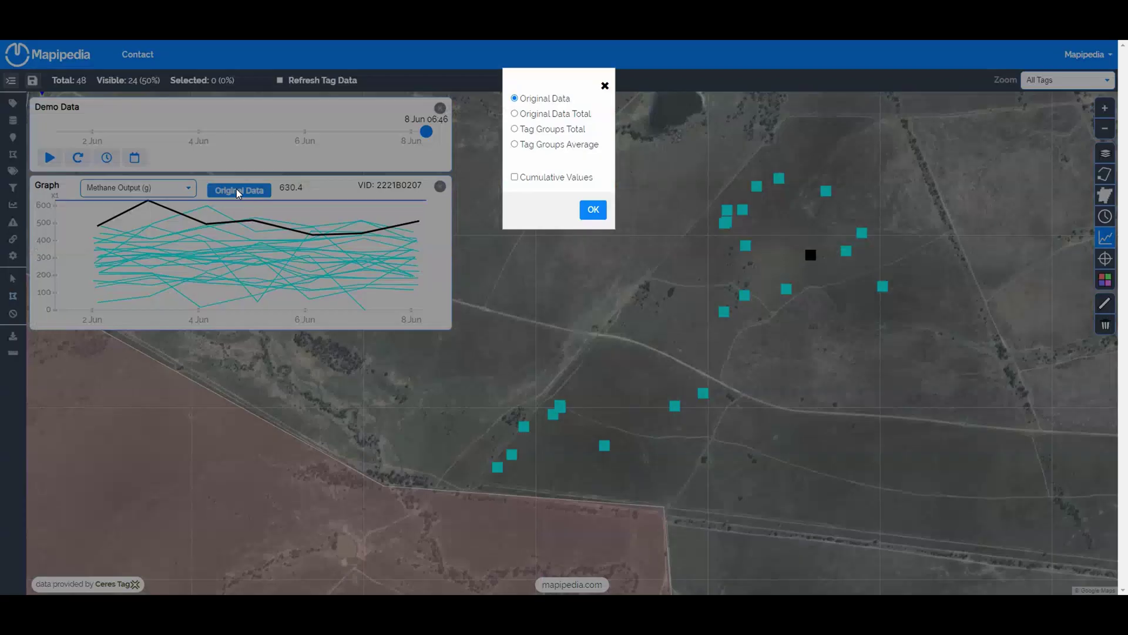
click(528, 178)
click(593, 209)
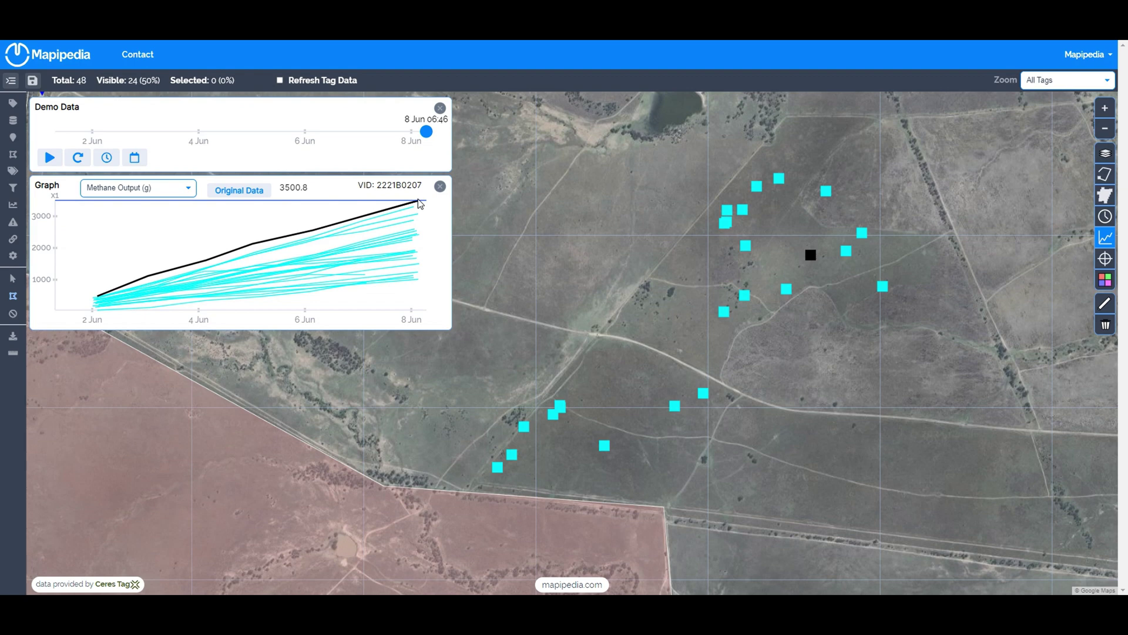
Switch the cumulative Methane Output (g) graph to Original Data Total.
click(241, 191)
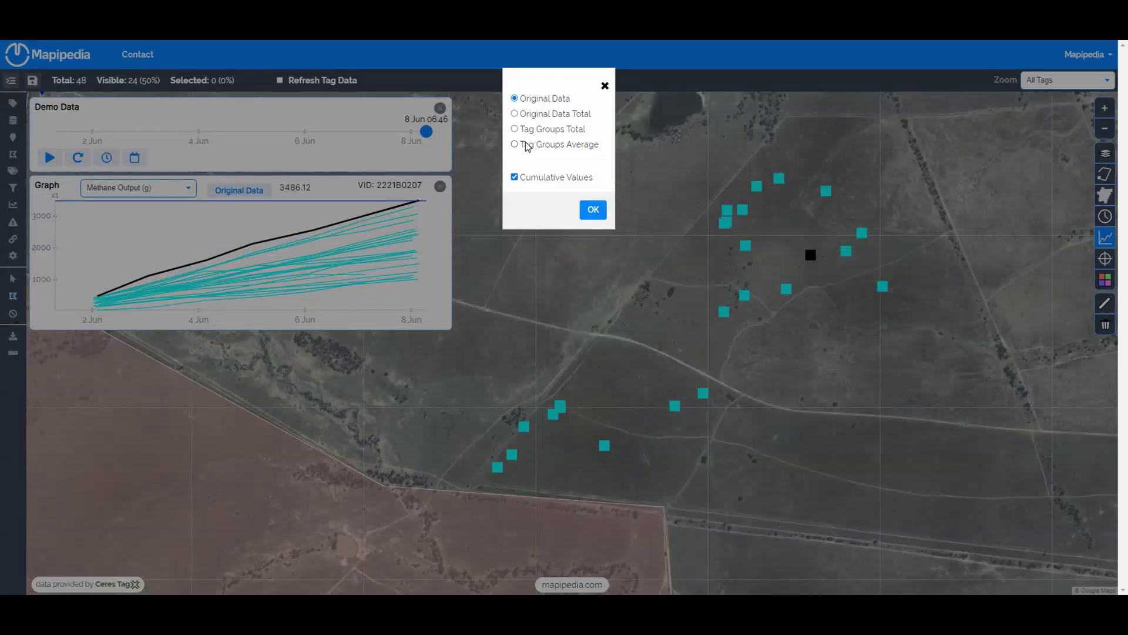
click(545, 115)
click(593, 210)
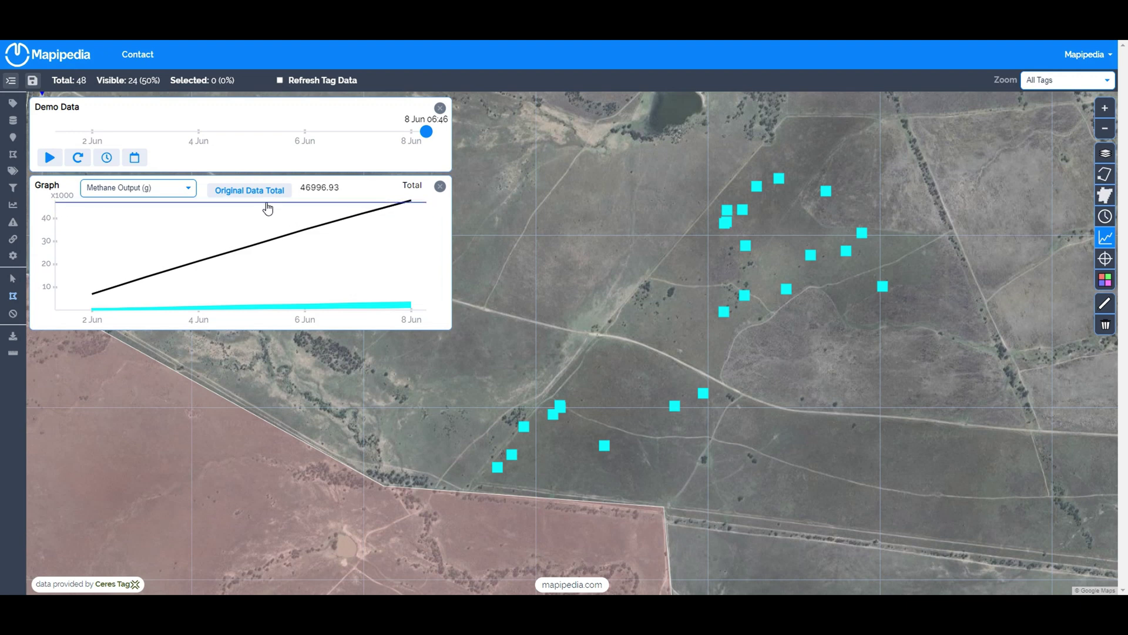
Turn off Cumulative Values and set the Methane Output (g) graph back to Original Data.
click(291, 194)
click(515, 177)
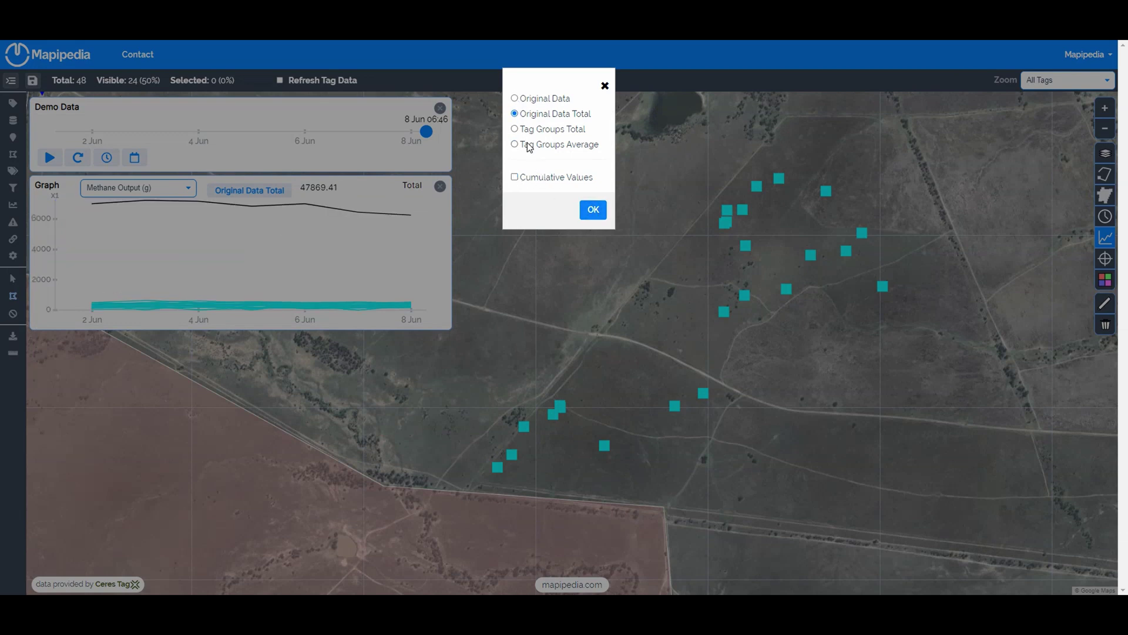
click(526, 100)
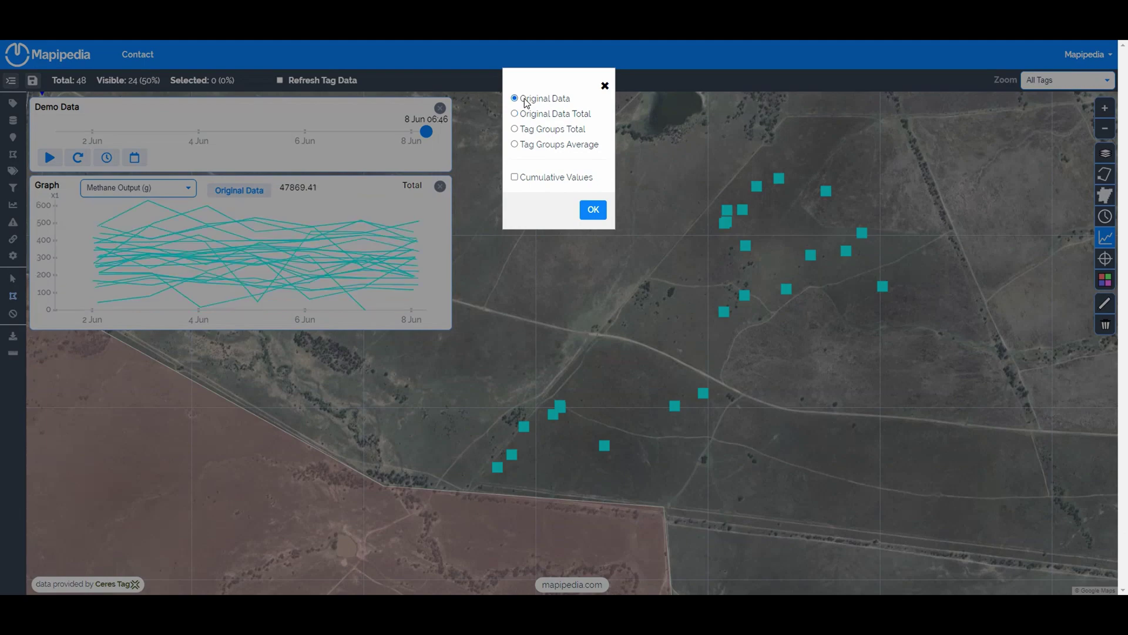
click(593, 210)
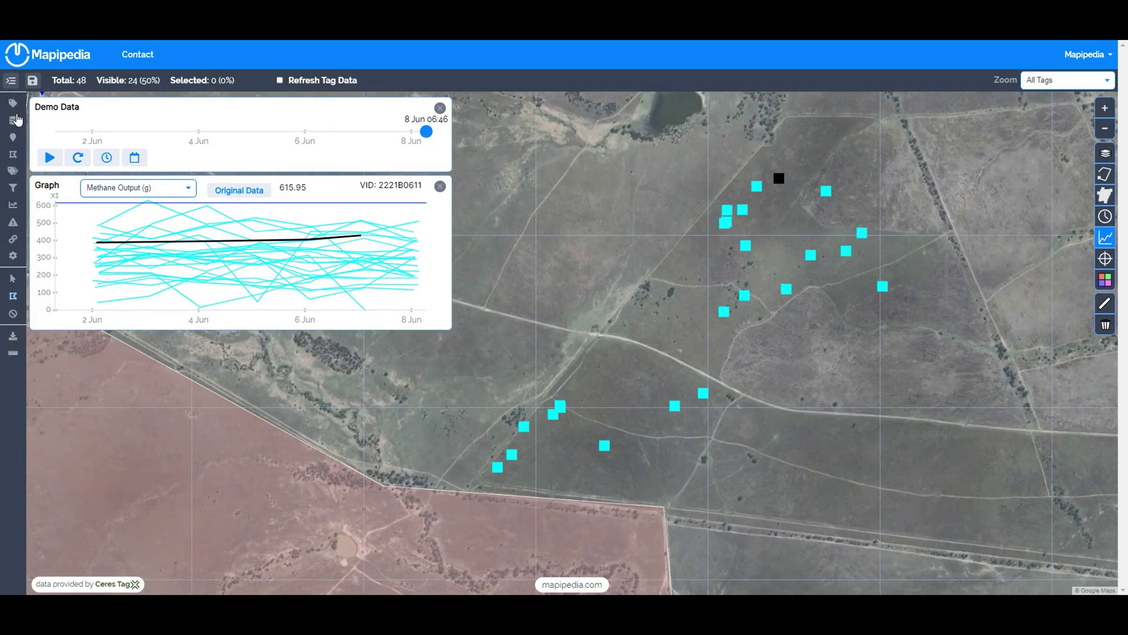
Open Tag Groups to colour the map tags and graph lines by group, and close the list after reviewing it.
click(13, 171)
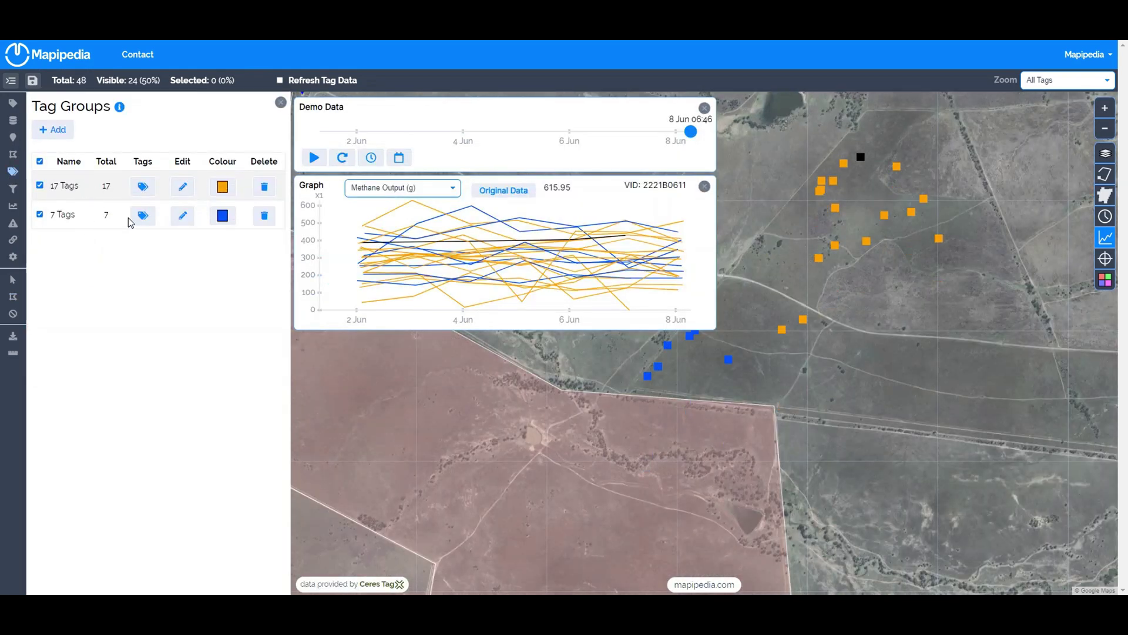
drag(887, 316, 950, 377)
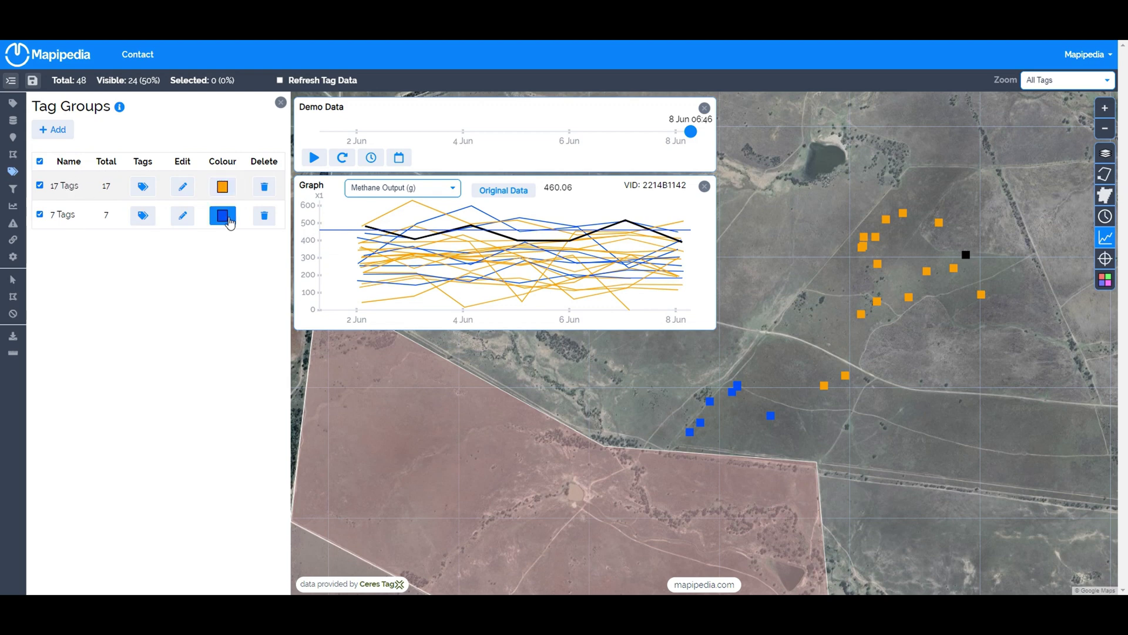
click(280, 103)
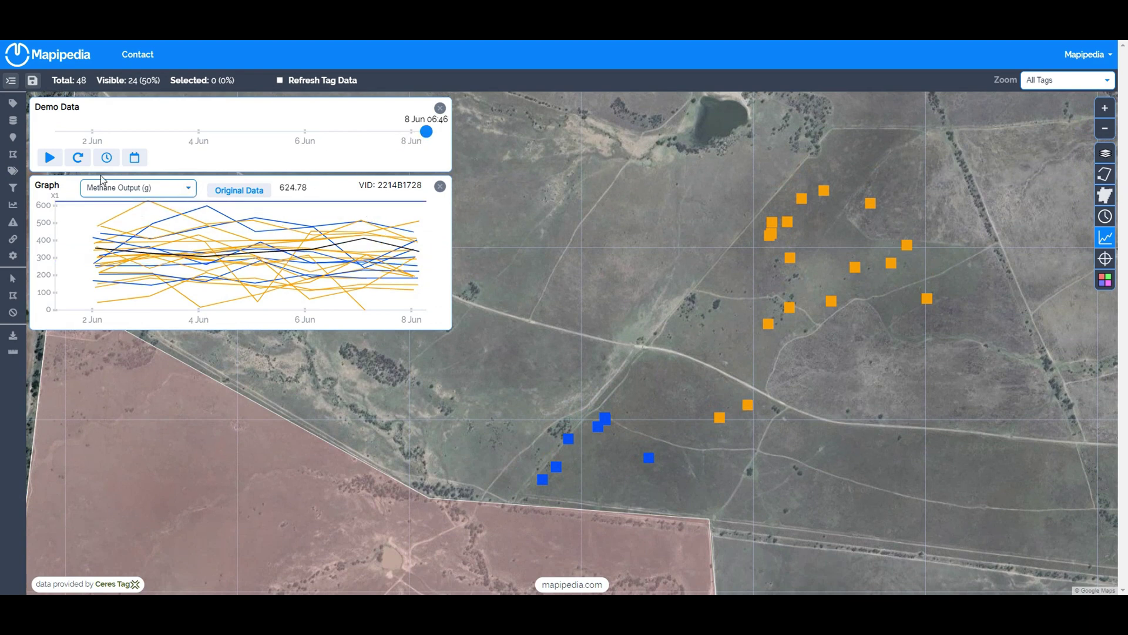
Replay the movements of the coloured tag groups and move the timeline to its end at 8 Jun 06:46.
click(53, 160)
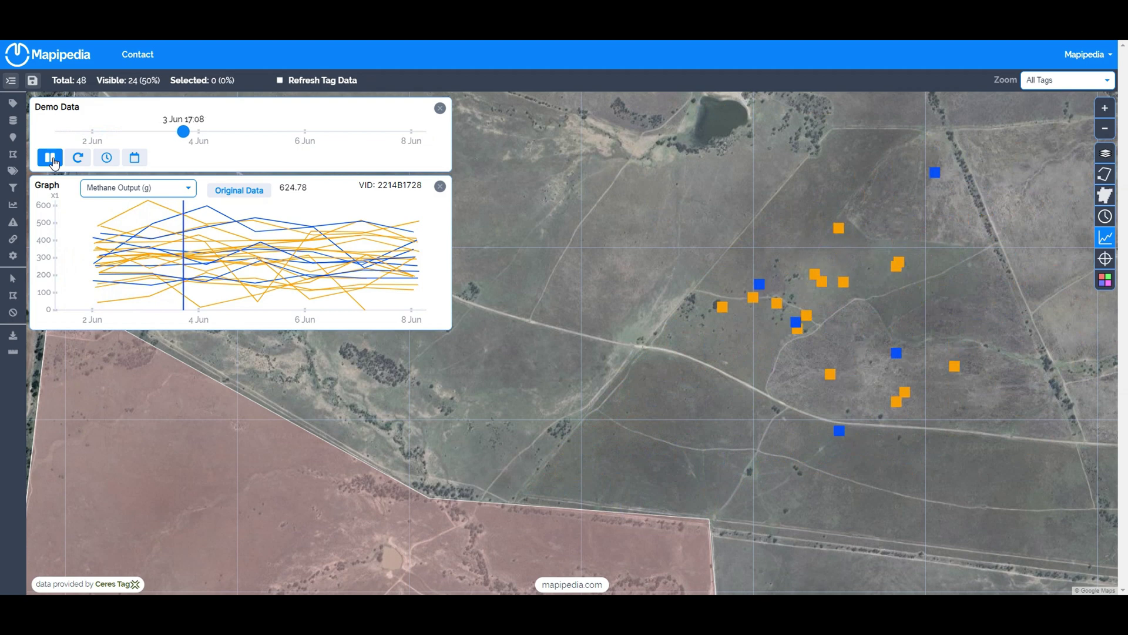
click(49, 157)
drag(220, 131, 445, 136)
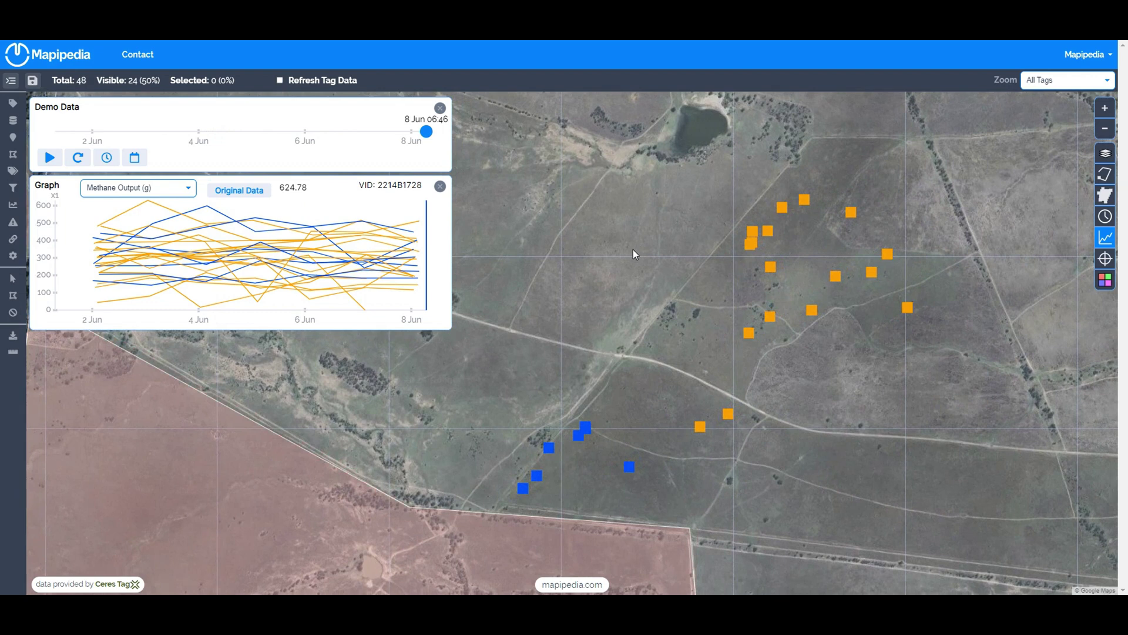
Plot Methane Output (g) as Tag Groups Total with Cumulative Values off.
click(253, 190)
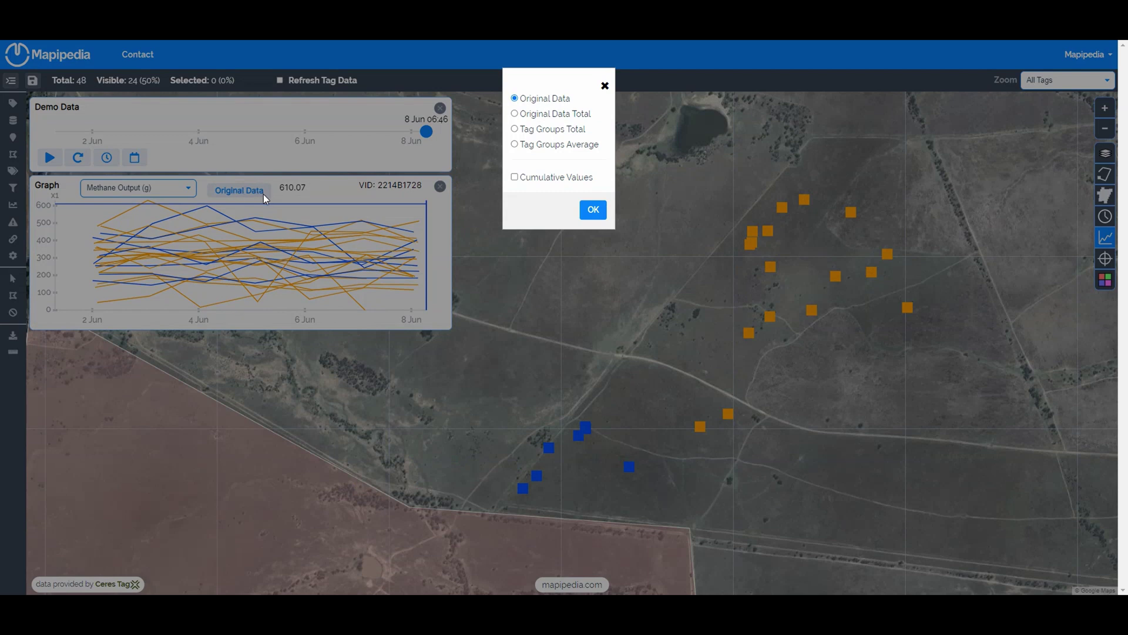
click(551, 134)
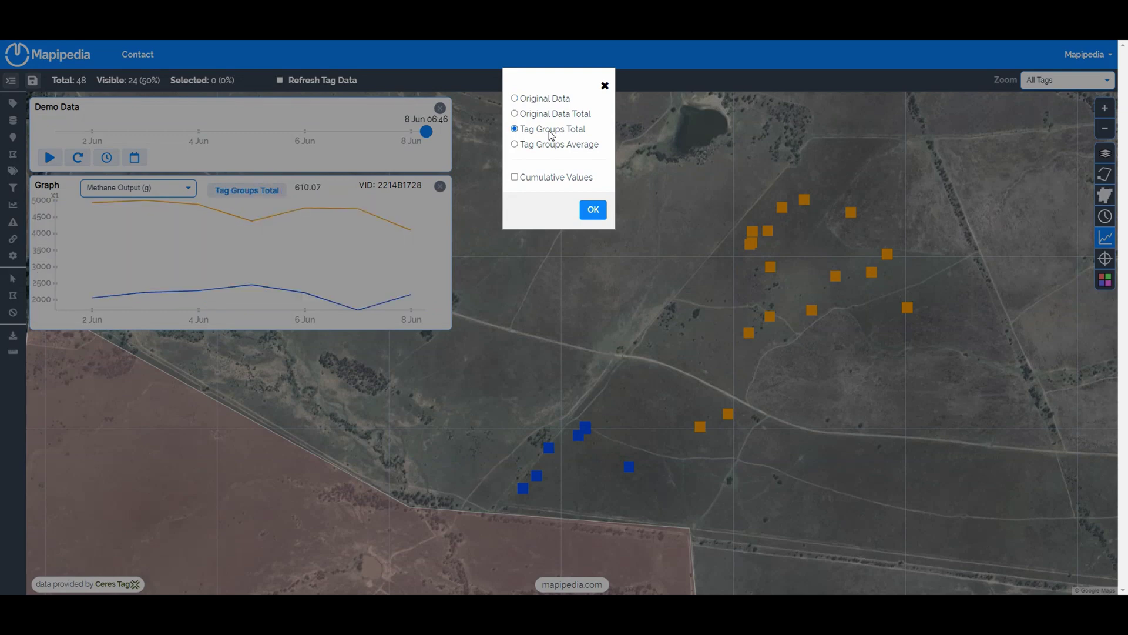
click(594, 212)
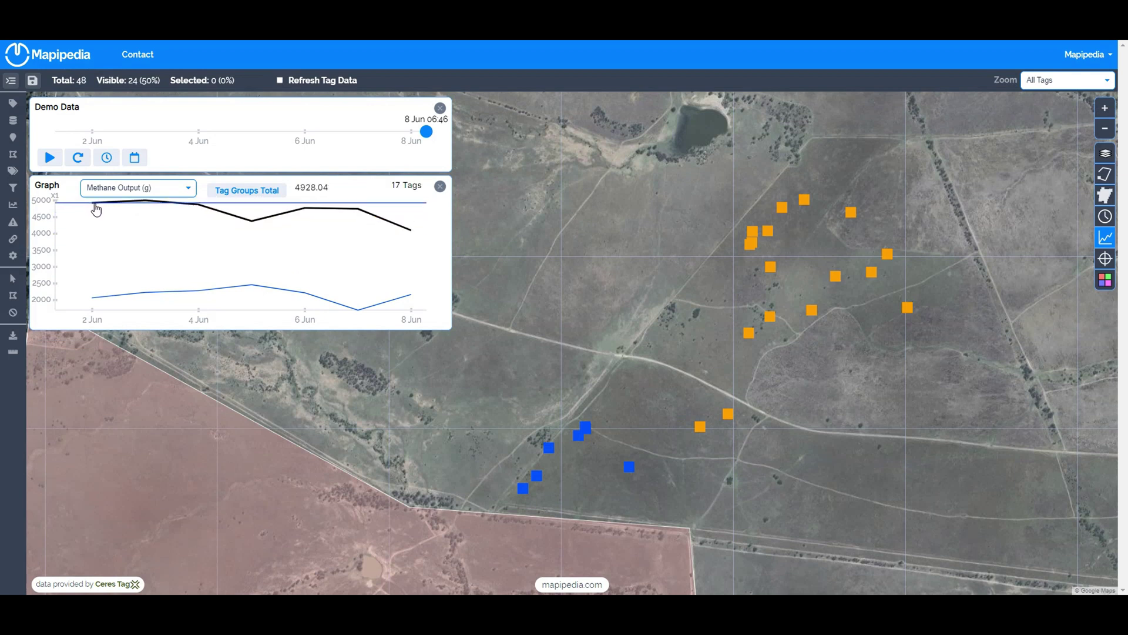
Change the Tag Groups Total graph to Pasture Feed Intake (kg) and inspect the group lines.
click(183, 189)
click(165, 269)
key(Down)
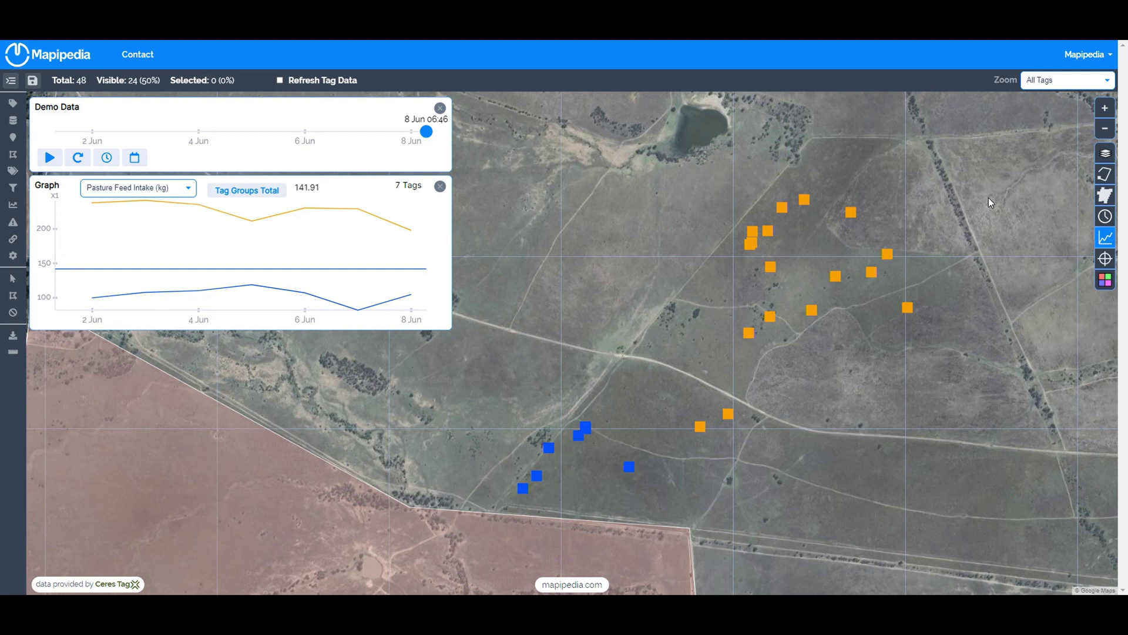
drag(297, 268, 270, 200)
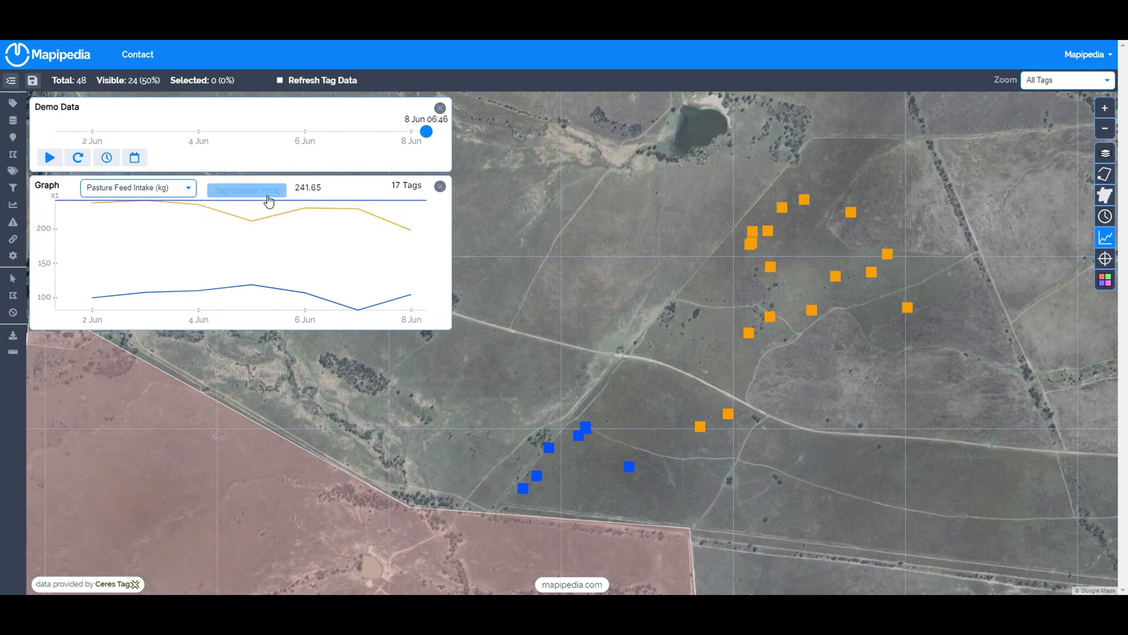
Switch the Pasture Feed Intake (kg) graph to Tag Groups Average and compare the lines of the two groups.
click(269, 192)
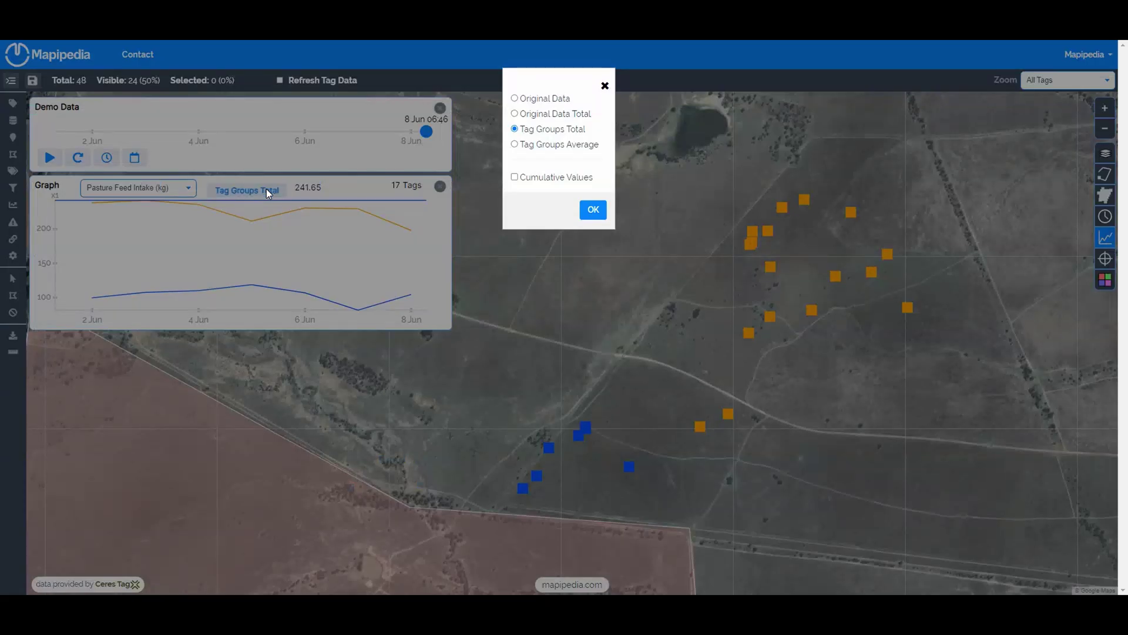
click(534, 146)
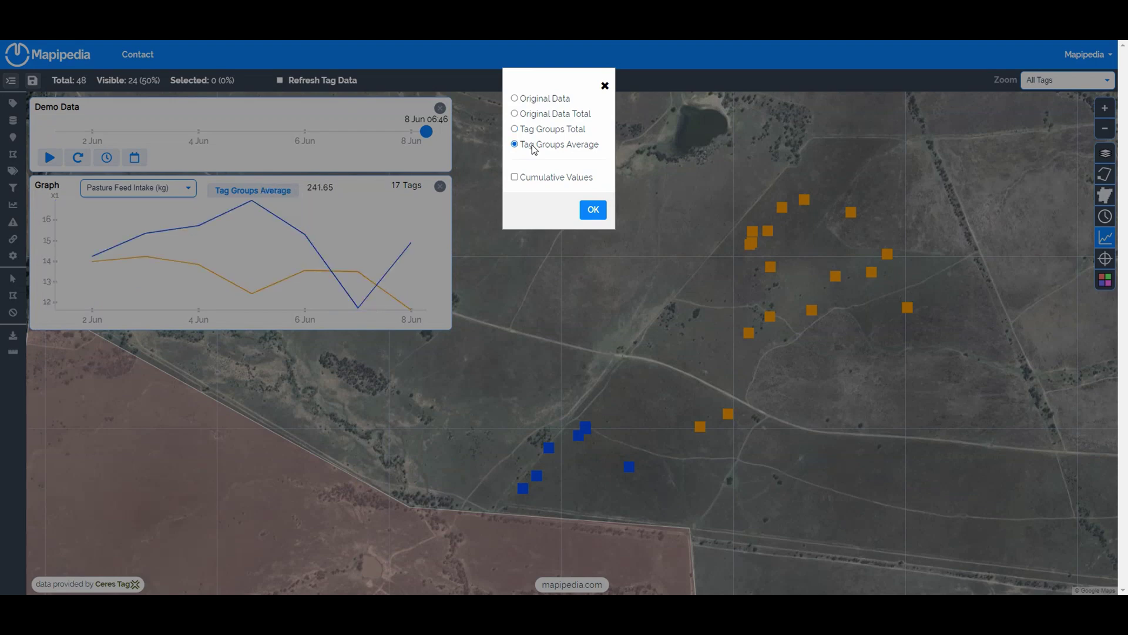
click(587, 208)
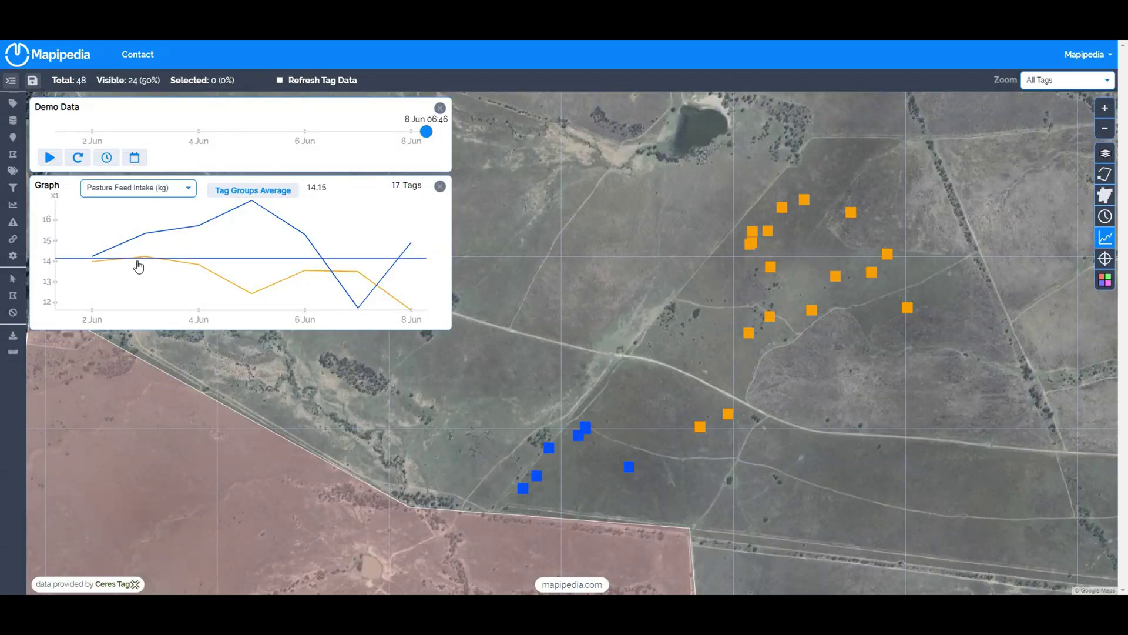
drag(136, 262, 145, 240)
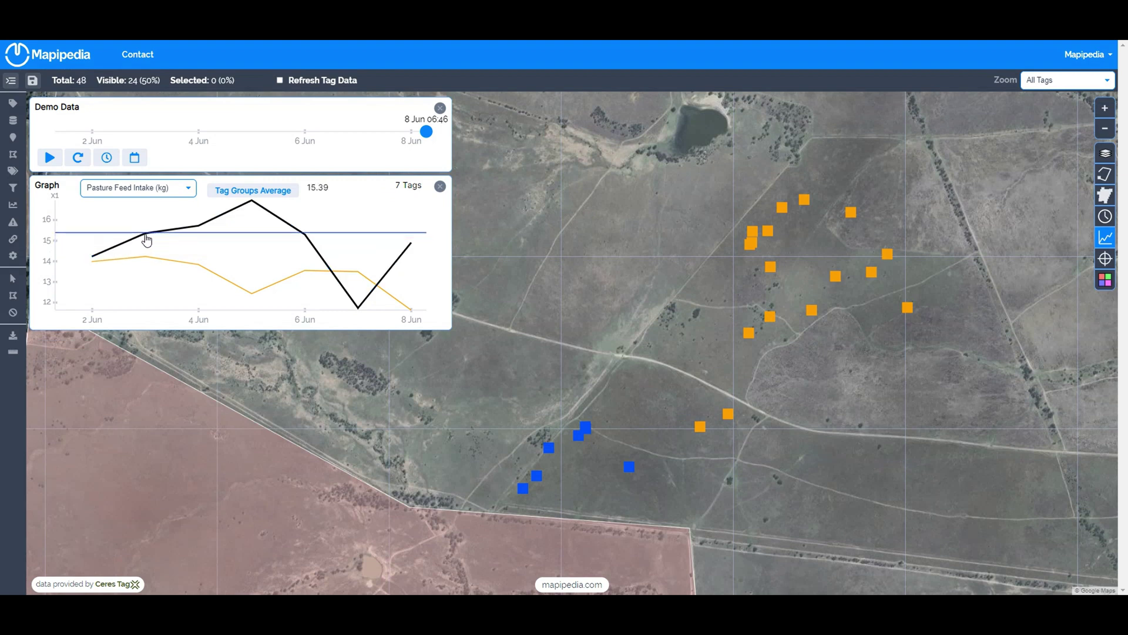
drag(146, 240, 534, 408)
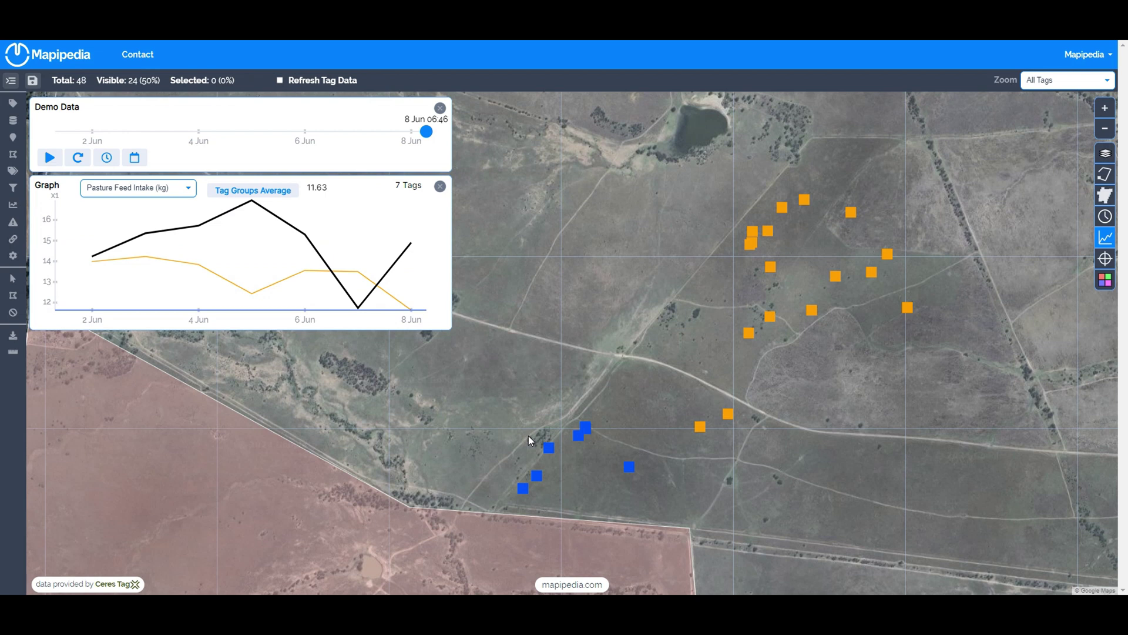
drag(528, 435, 262, 201)
Turn on Cumulative Values for the Tag Groups Average graph of Pasture Feed Intake (kg).
click(253, 189)
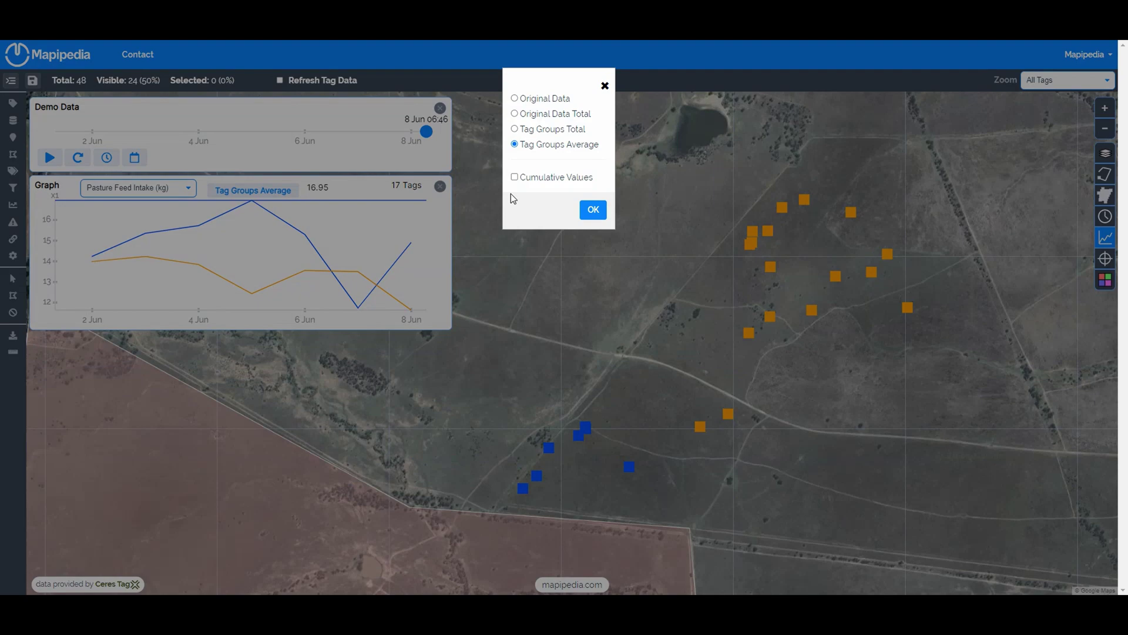
click(537, 178)
click(594, 212)
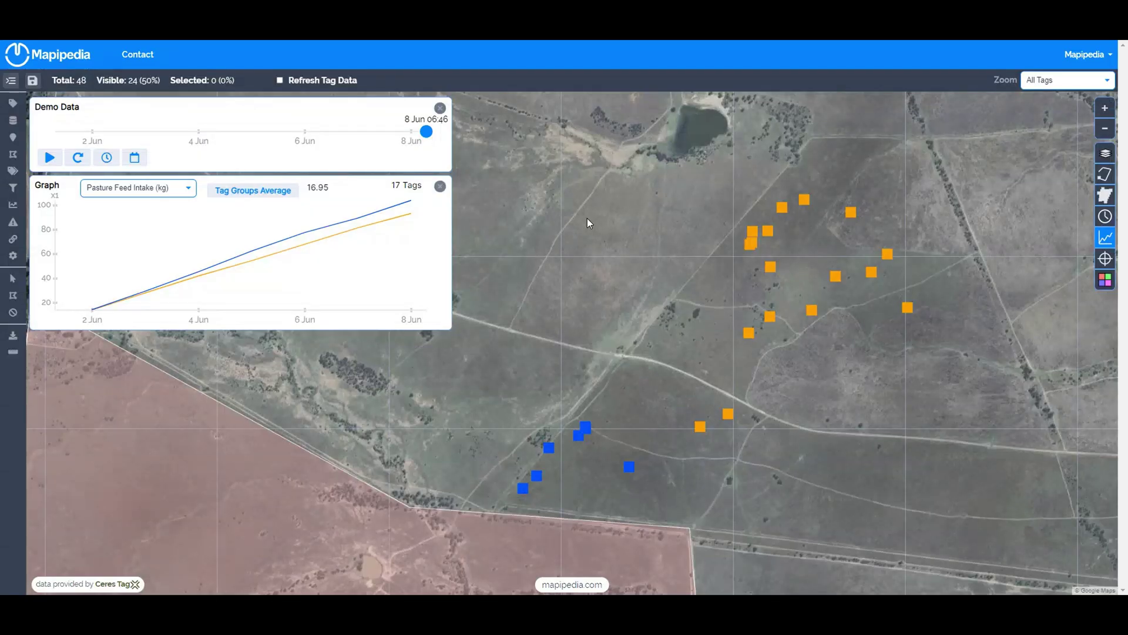
Compare the cumulative average Pasture Feed Intake lines of the two tag groups along the graph.
drag(286, 274, 413, 220)
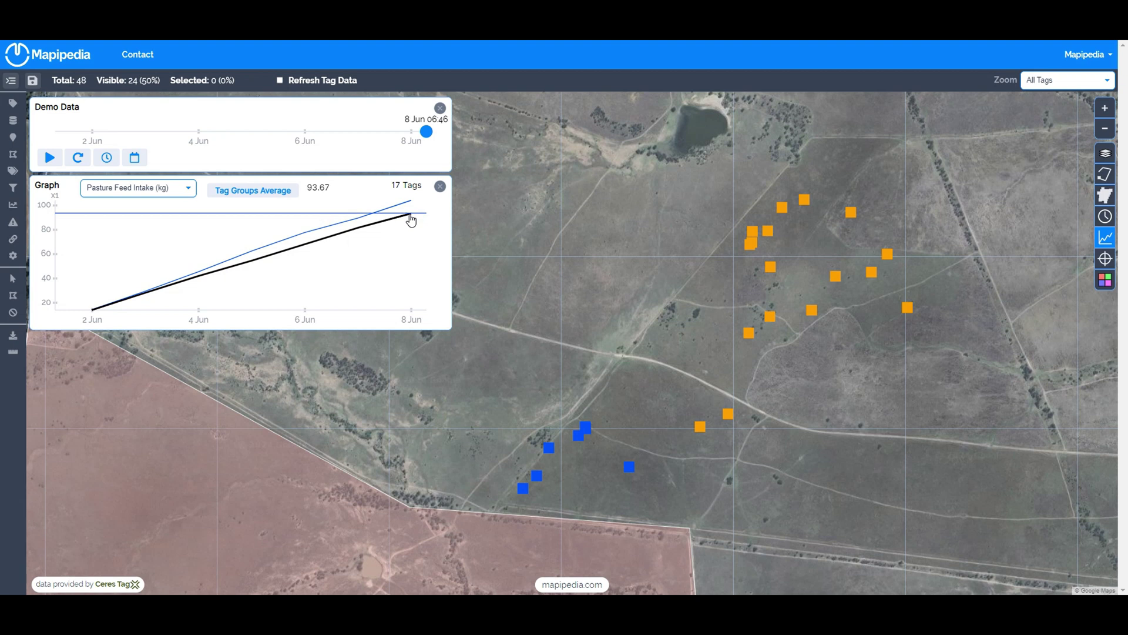
drag(410, 217, 417, 257)
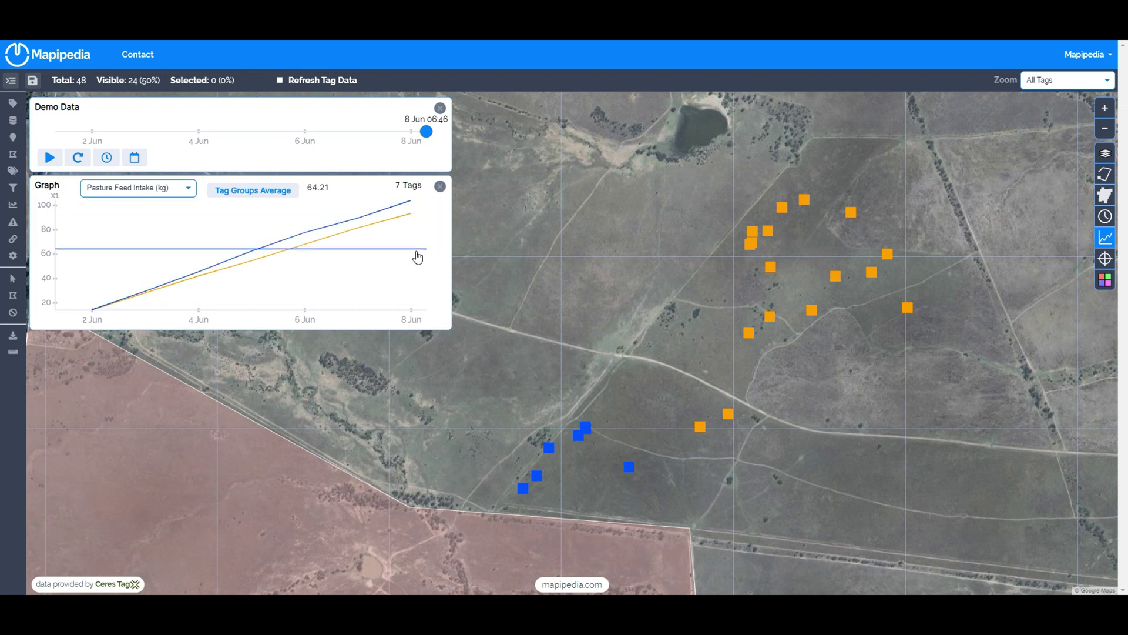
drag(417, 257, 406, 286)
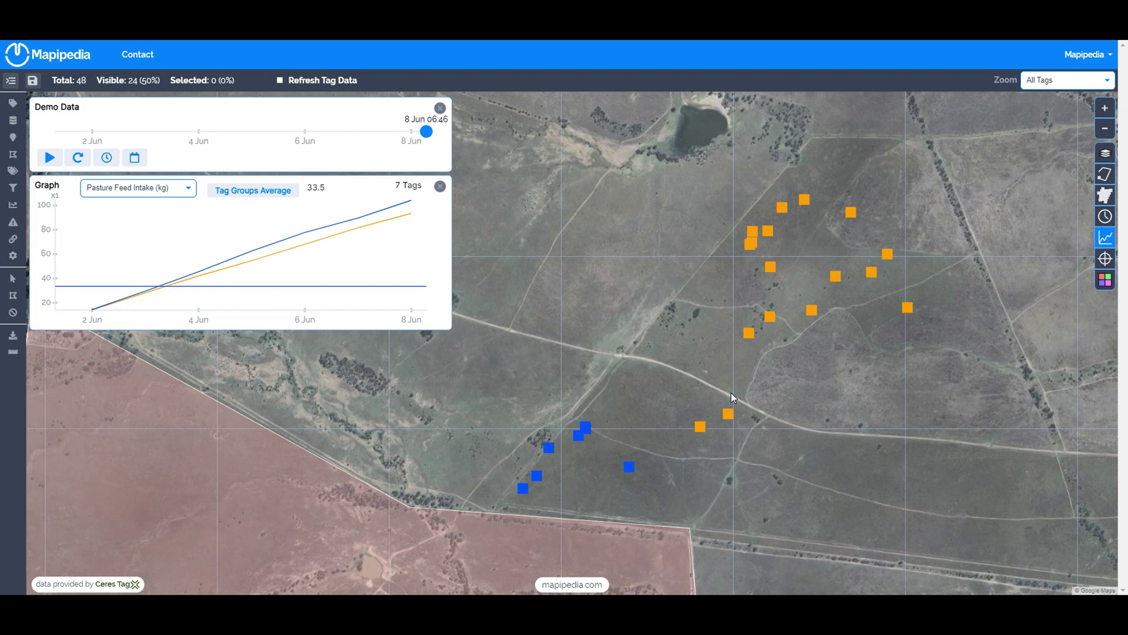
click(223, 193)
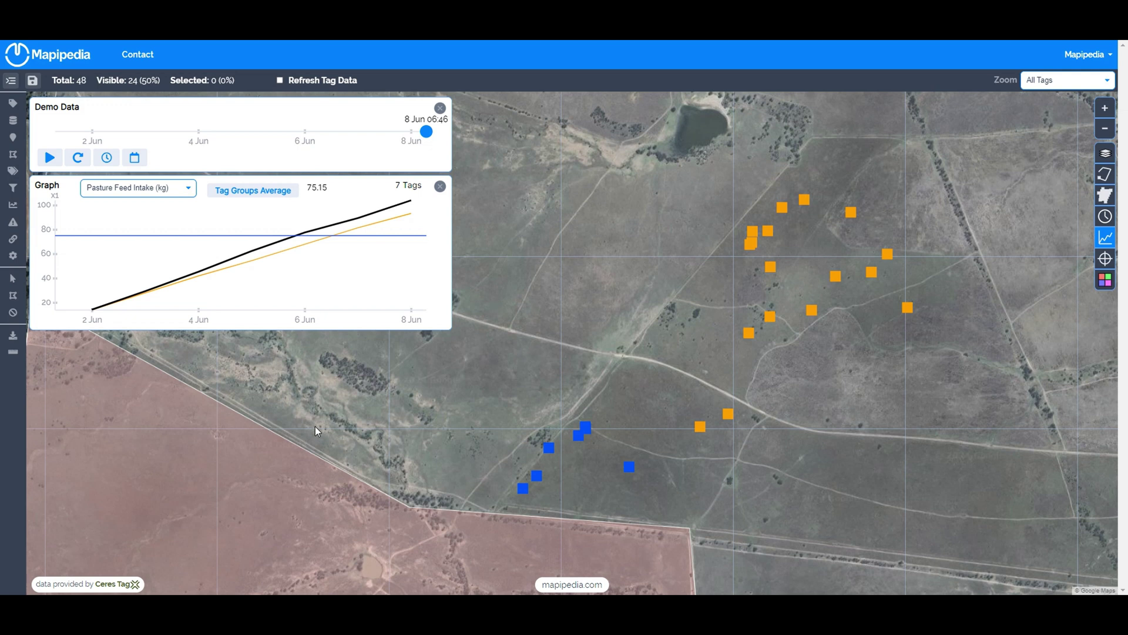
click(13, 339)
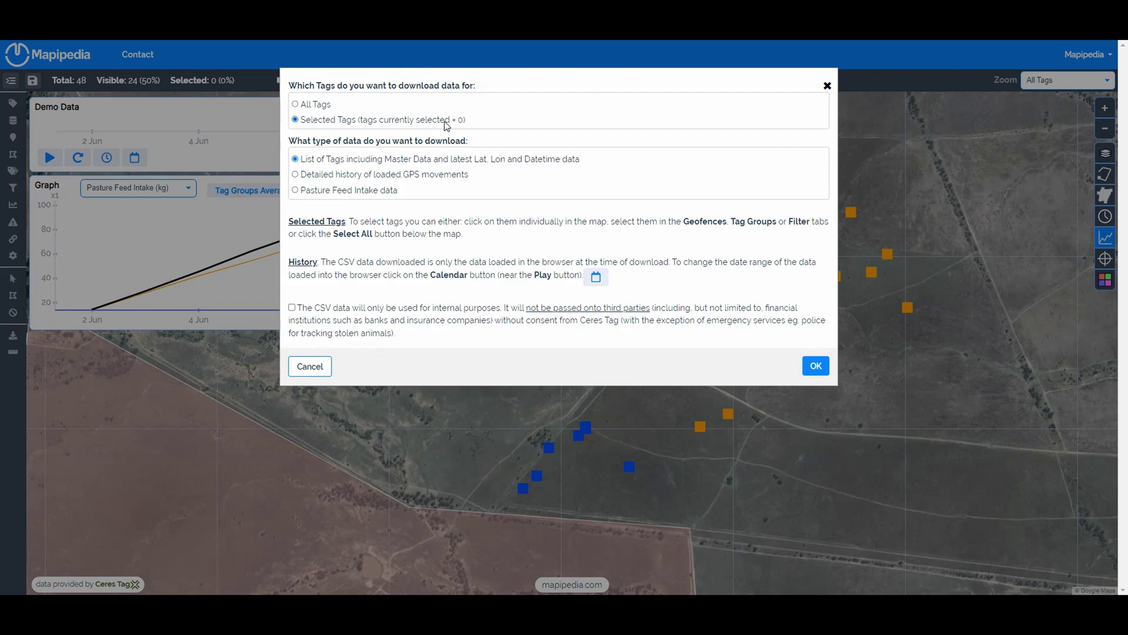
click(323, 106)
click(317, 367)
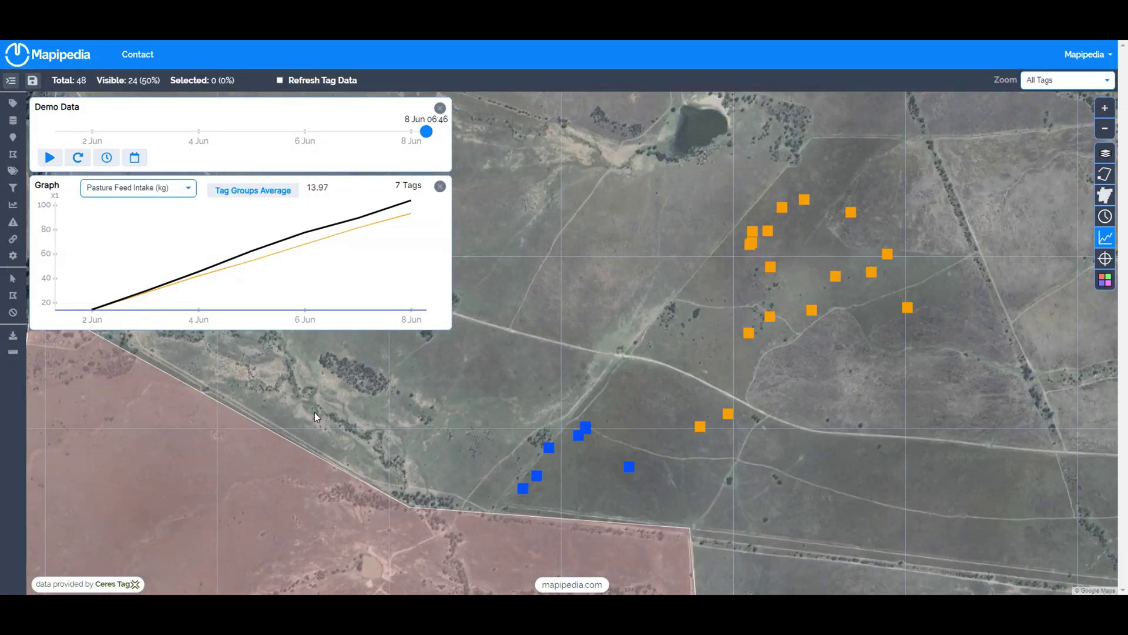
Select several blue tags and the two orange tags closest to them individually on the map.
click(629, 466)
click(580, 439)
click(550, 448)
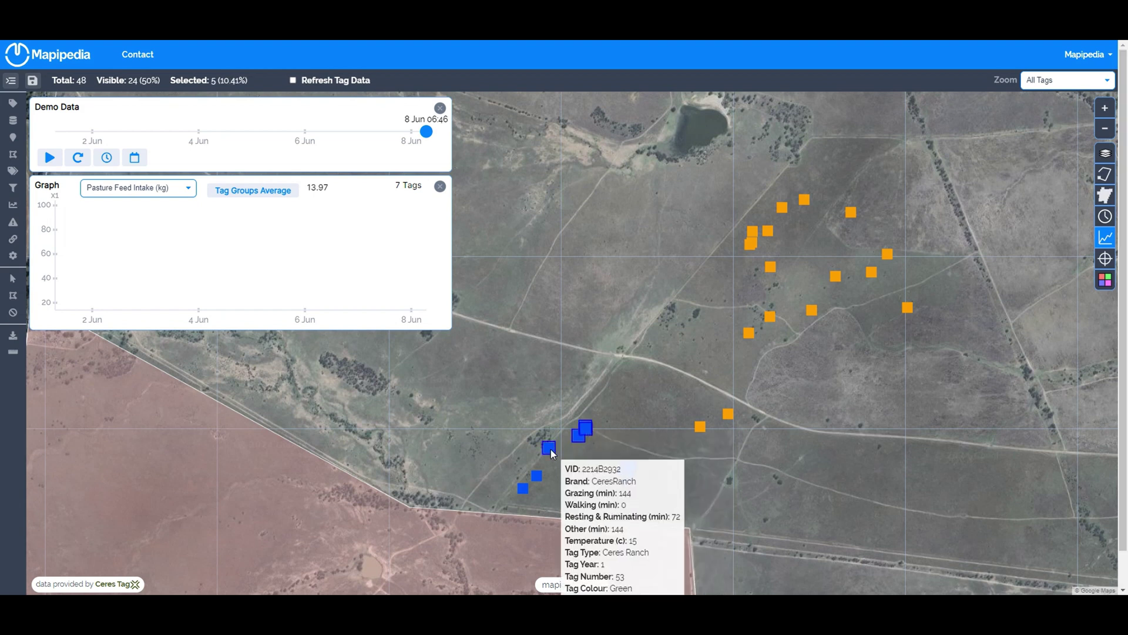
click(700, 426)
click(729, 414)
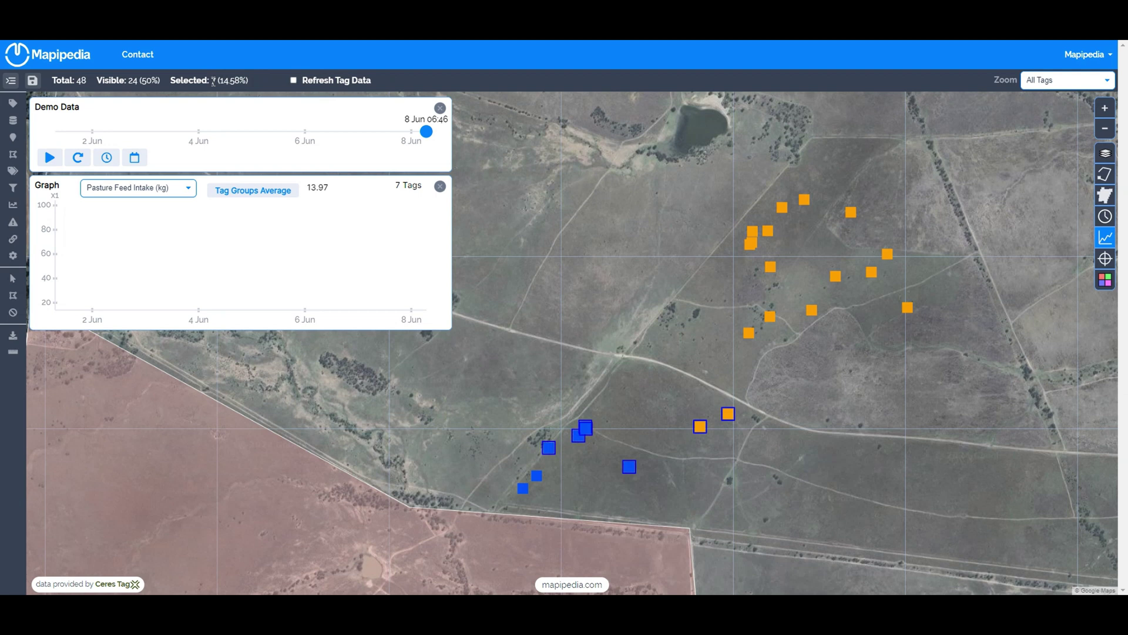
Select all visible blue and orange tags by drawing a polygon around them on the map.
click(12, 295)
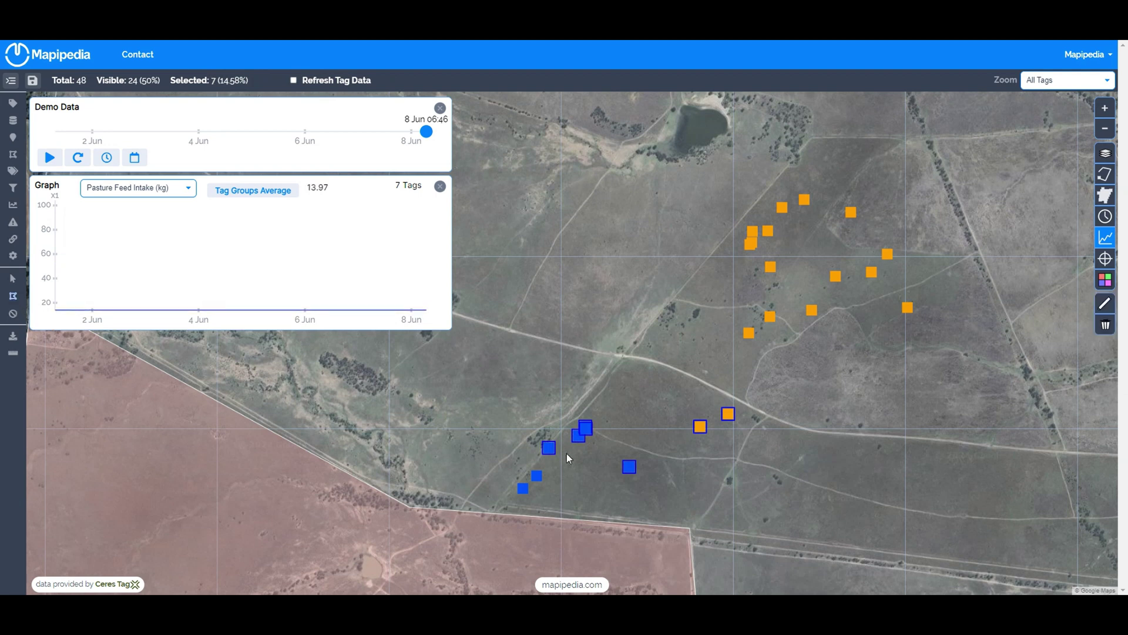
click(1105, 303)
click(859, 161)
click(909, 425)
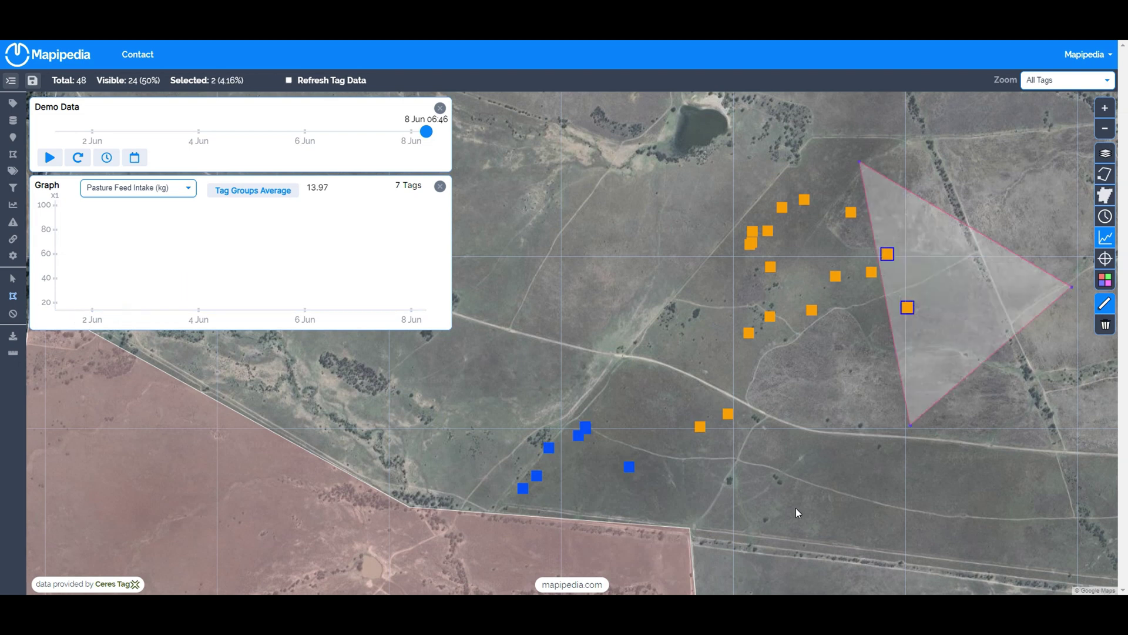
click(753, 552)
click(513, 533)
double_click(489, 337)
drag(673, 249, 570, 199)
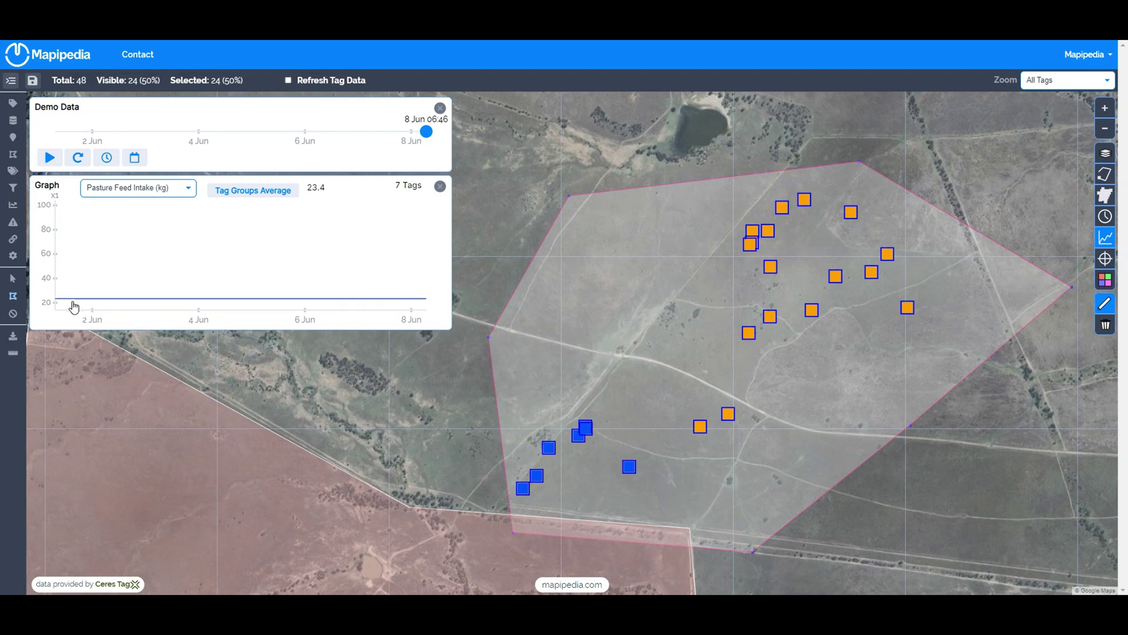
Download the Pasture Feed Intake data of the selected tags as CSV, accepting the internal-use condition.
click(14, 336)
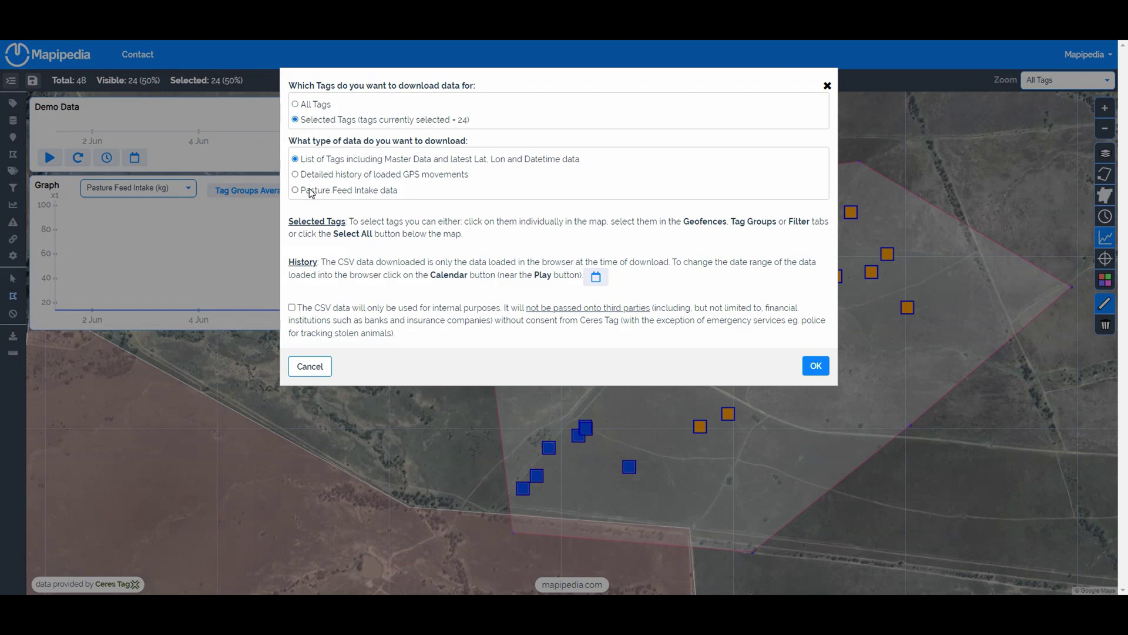
click(292, 307)
click(816, 365)
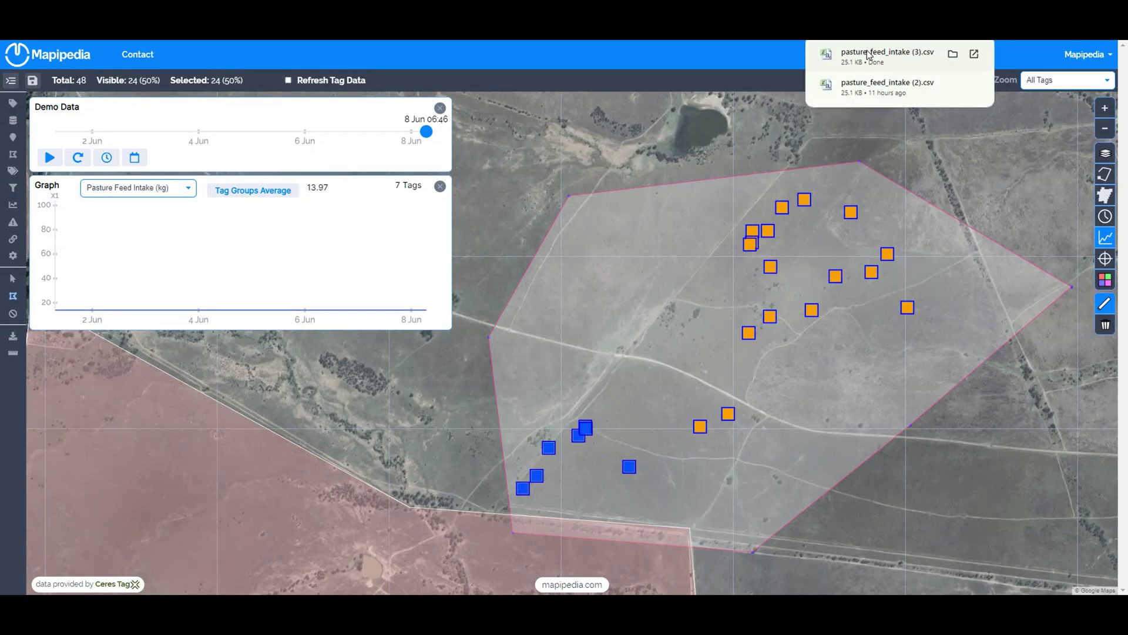
Open the downloaded pasture_feed_intake (3).csv in a maximized Excel window and fit all column widths to their contents.
click(952, 55)
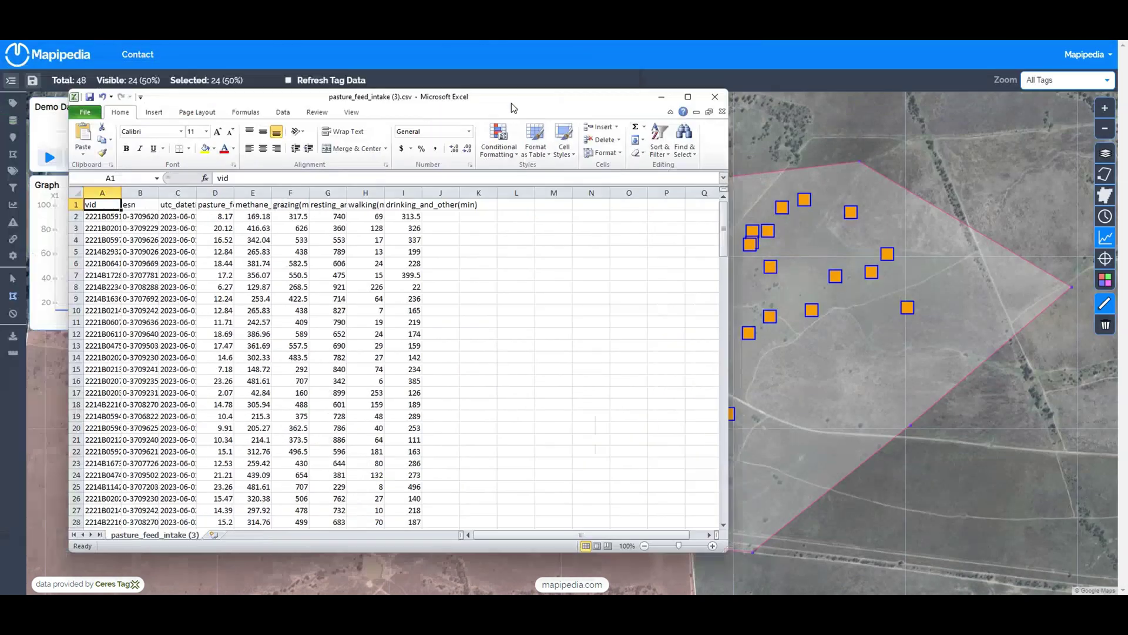
drag(511, 104, 568, 105)
double_click(568, 105)
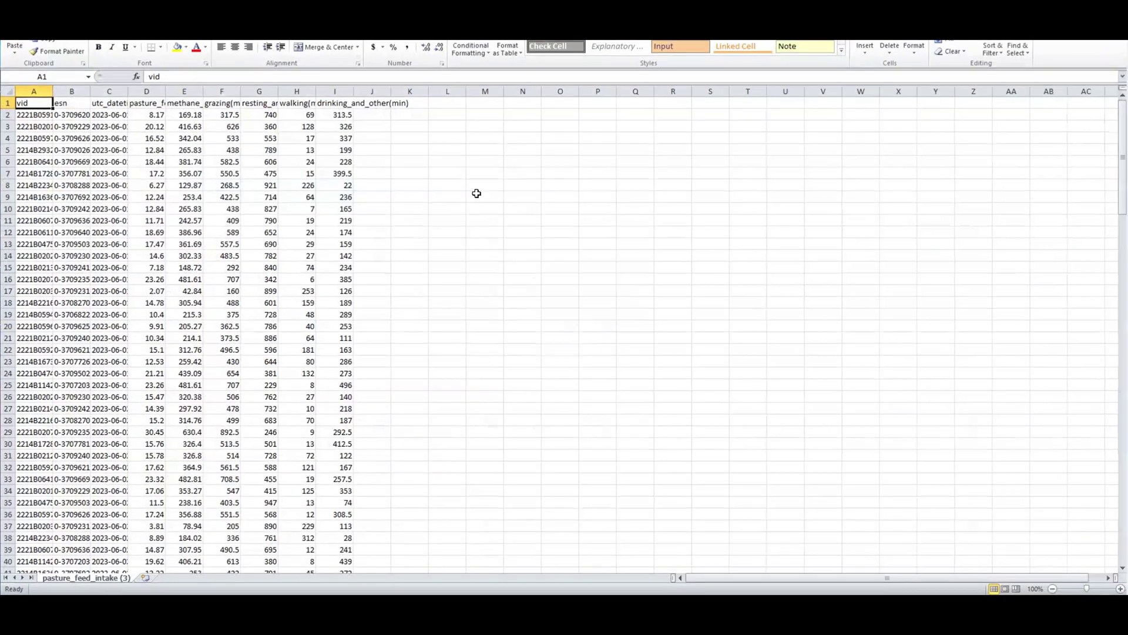
click(8, 92)
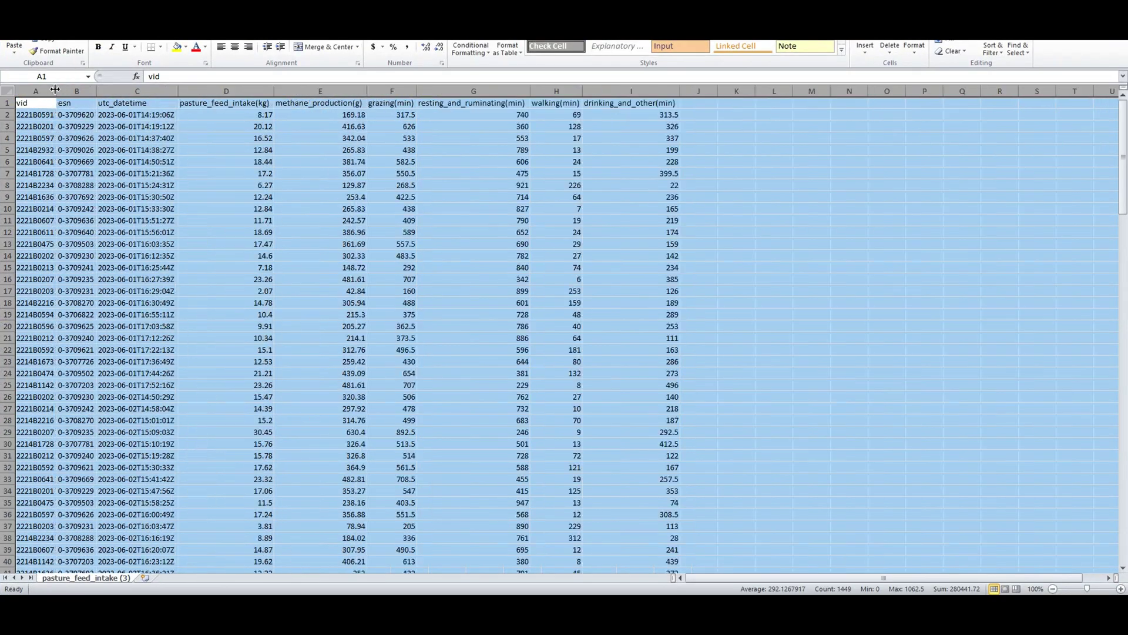
double_click(55, 89)
click(189, 174)
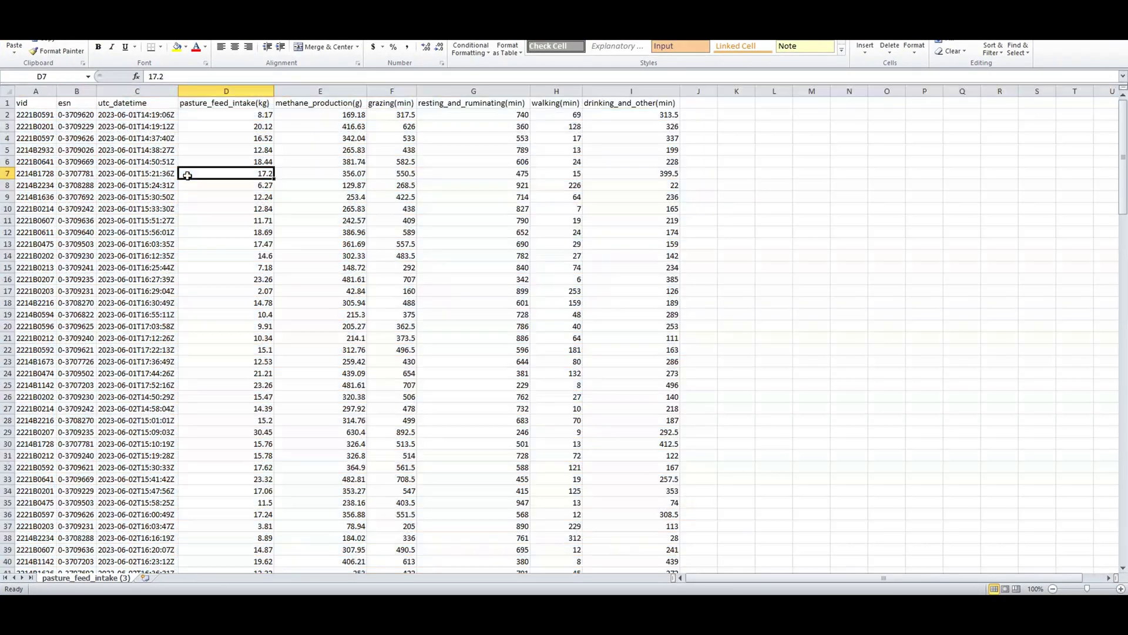
Examine the vid, esn and utc_datetime columns that identify each tag record and its timestamp.
click(36, 116)
click(33, 105)
click(31, 116)
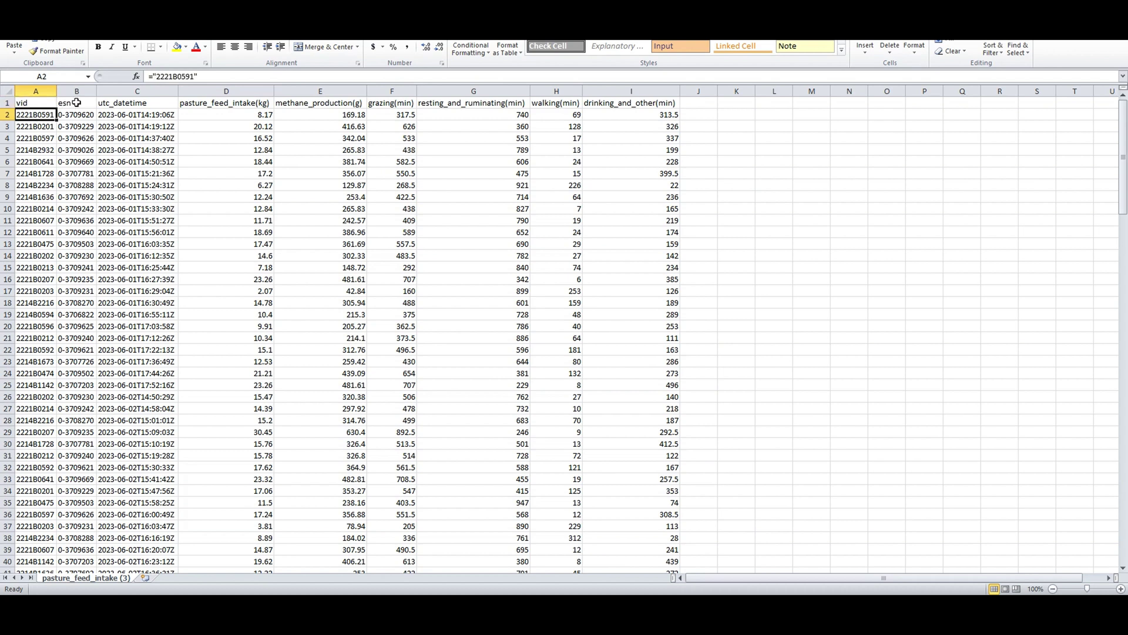
click(75, 104)
click(74, 116)
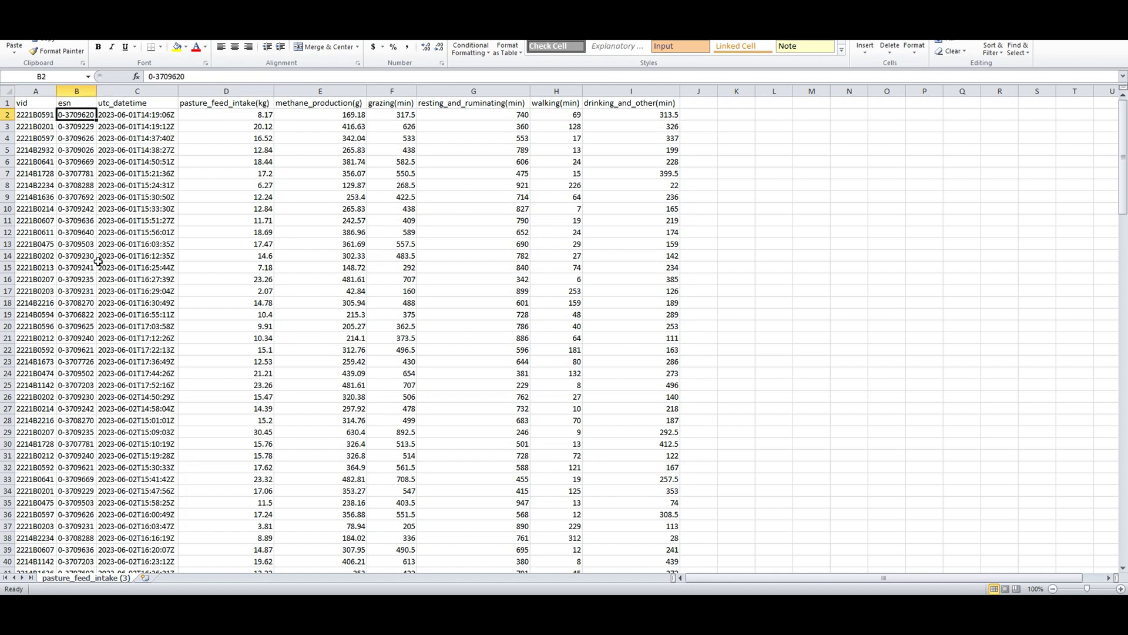
click(141, 116)
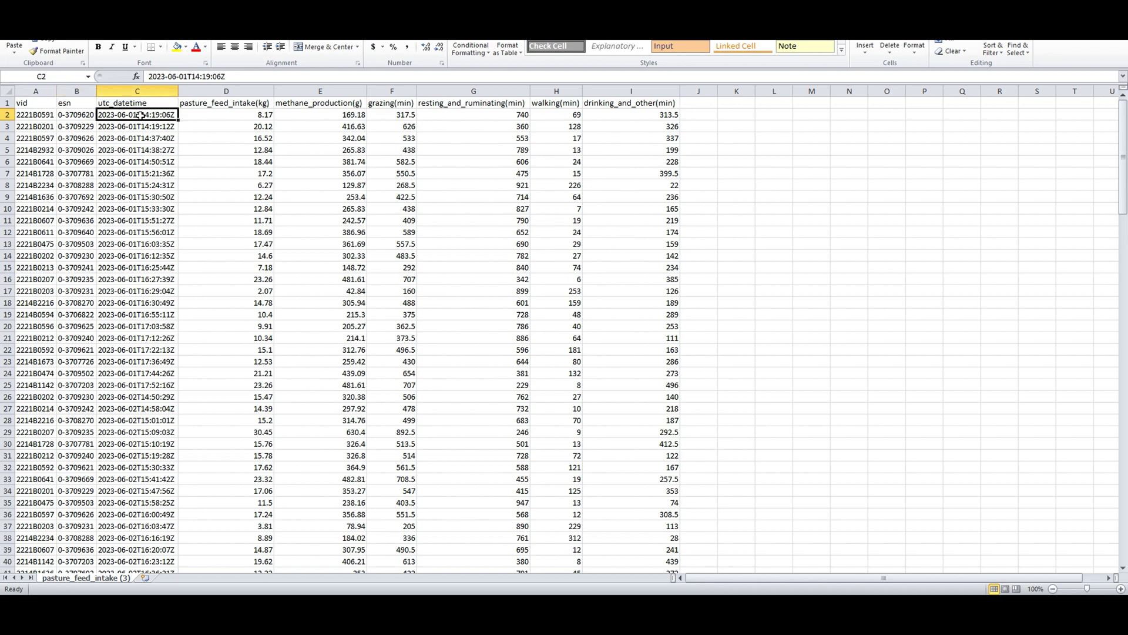
click(135, 160)
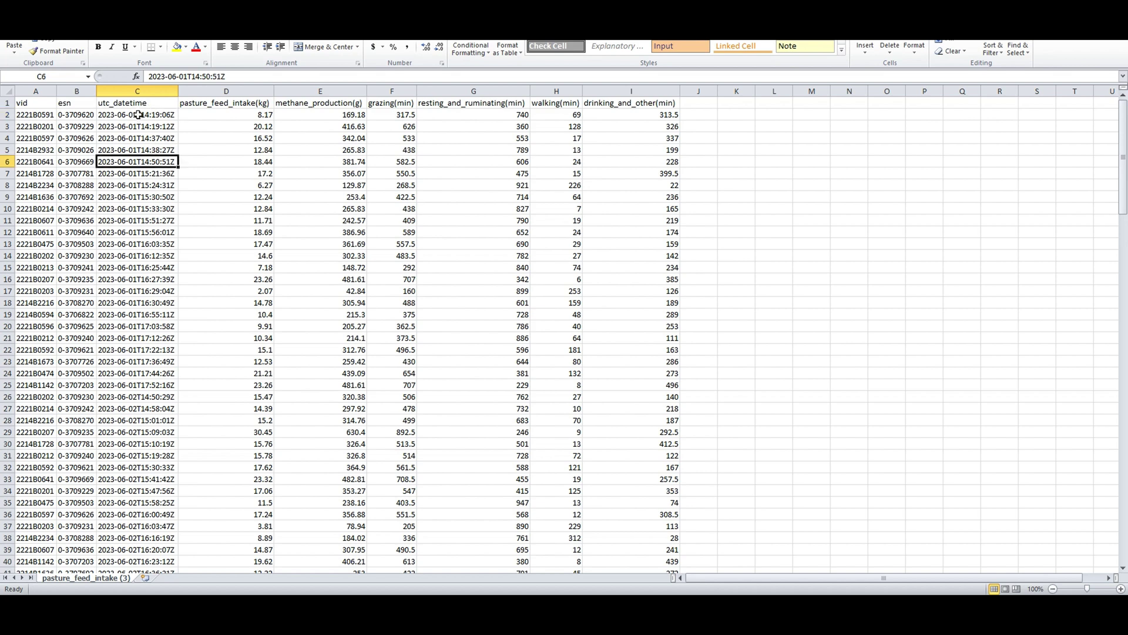
click(136, 103)
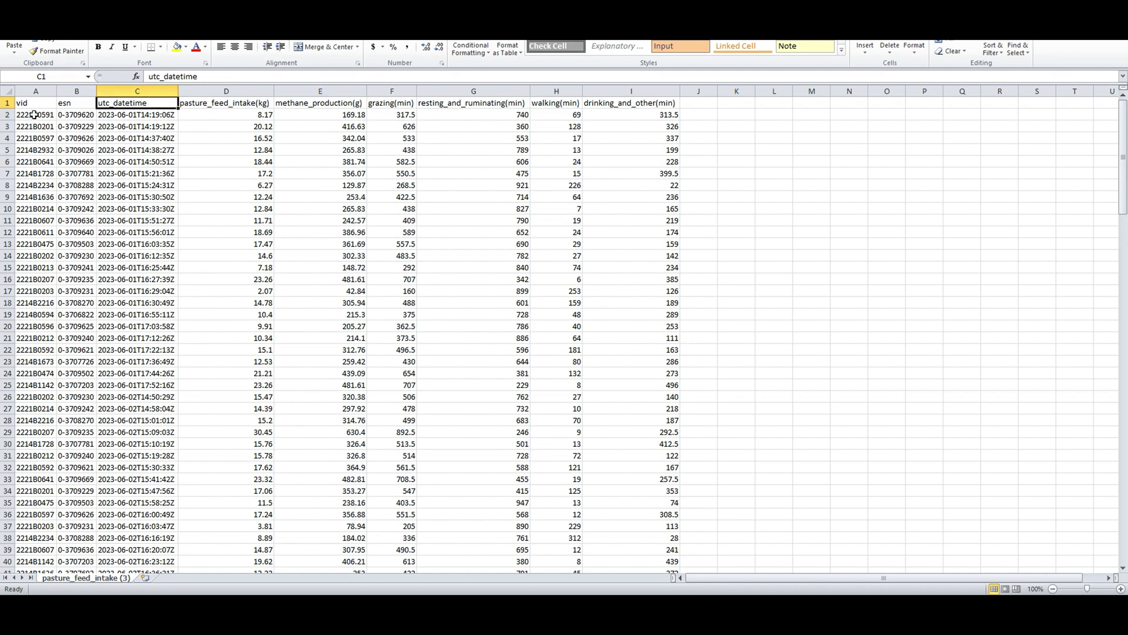
click(118, 114)
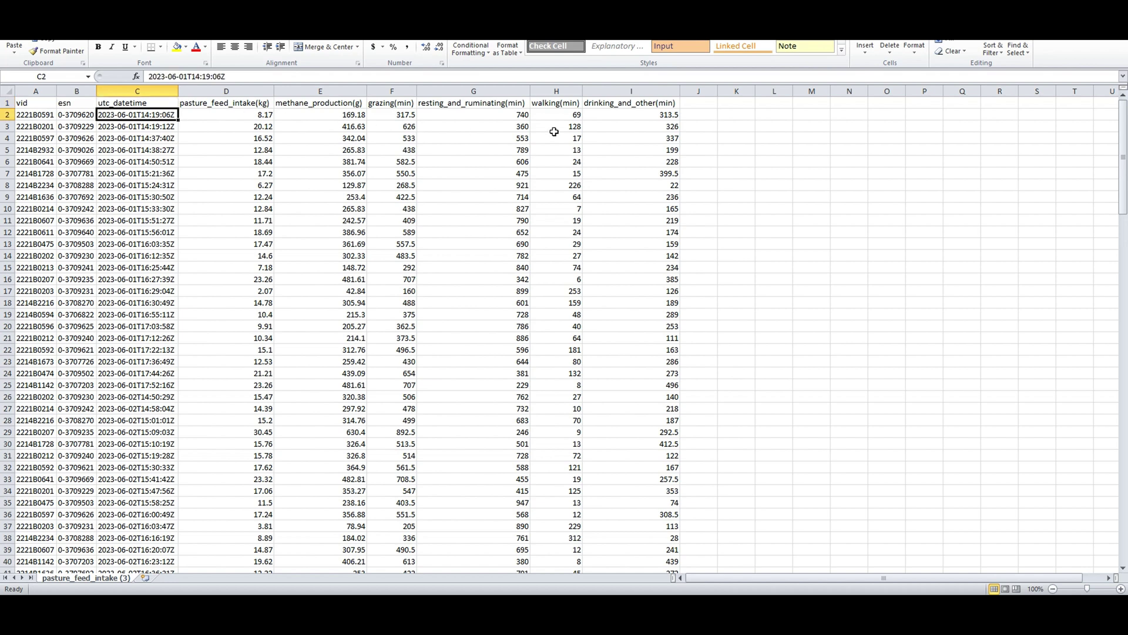
Review the metric columns from pasture_feed_intake(kg) and methane_production(g) through grazing, resting, walking and drinking_and_other(min).
click(242, 103)
click(314, 104)
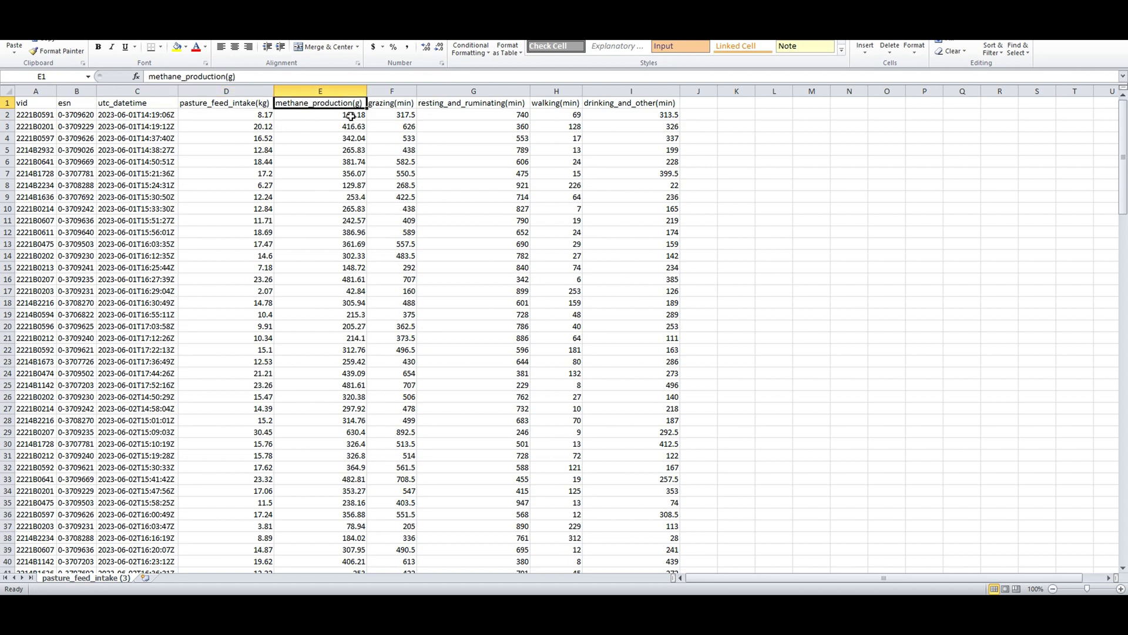
click(392, 104)
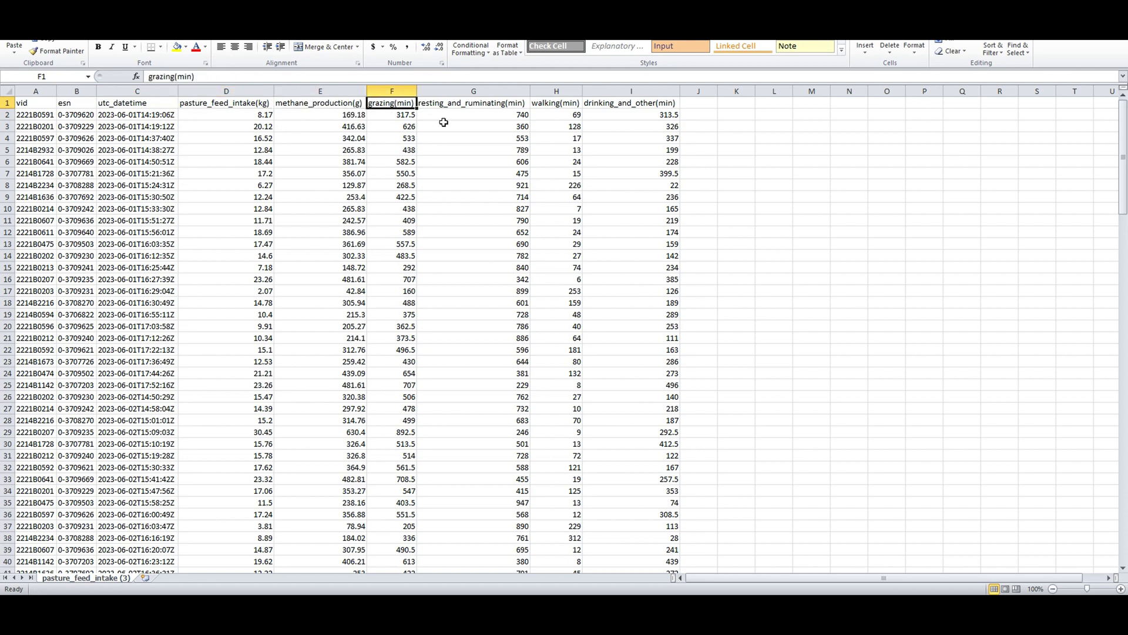
click(474, 107)
click(555, 106)
click(607, 106)
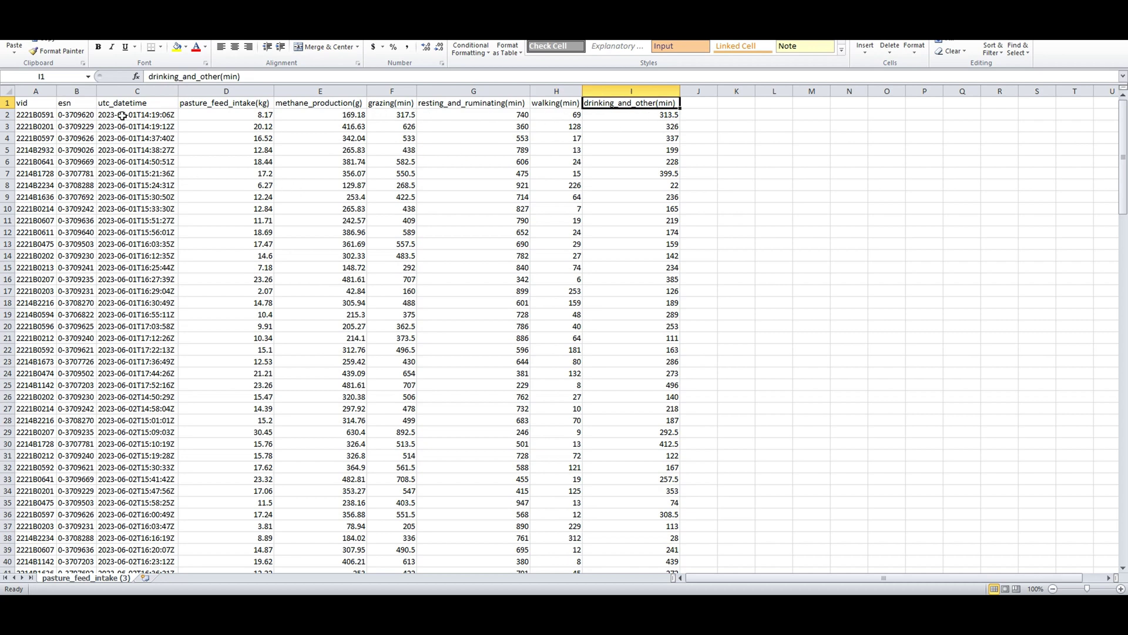
Check how the utc_datetime records are grouped by day, including the 2 June 2023 rows, and return to Mapipedia.
drag(116, 116, 154, 385)
scroll(163, 470, down, 4)
drag(138, 257, 137, 513)
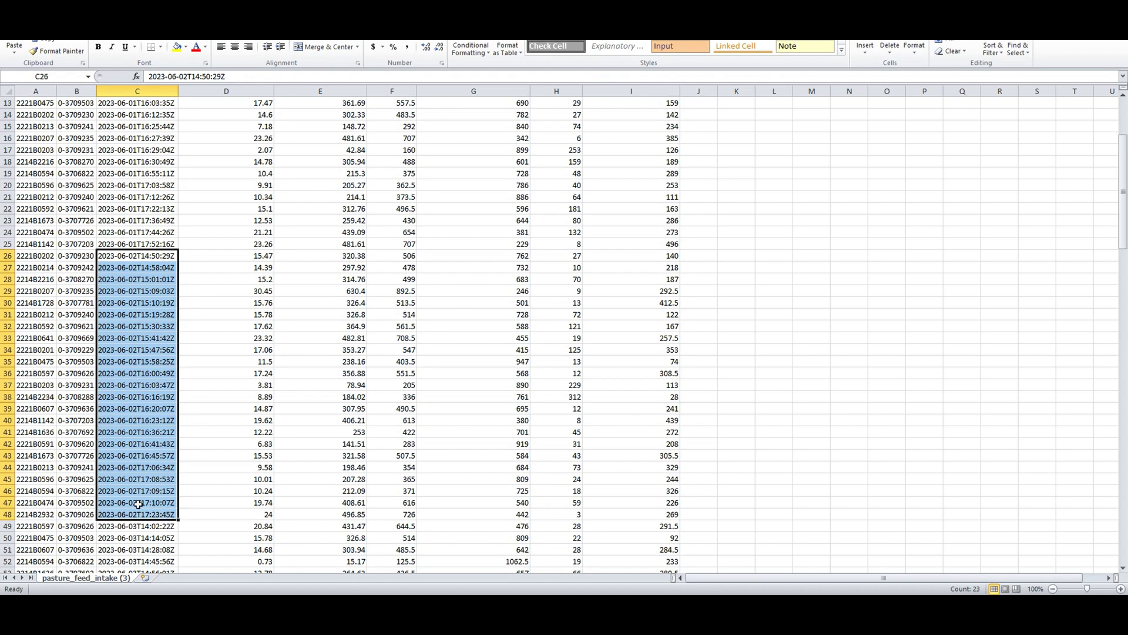
scroll(217, 406, up, 4)
click(243, 218)
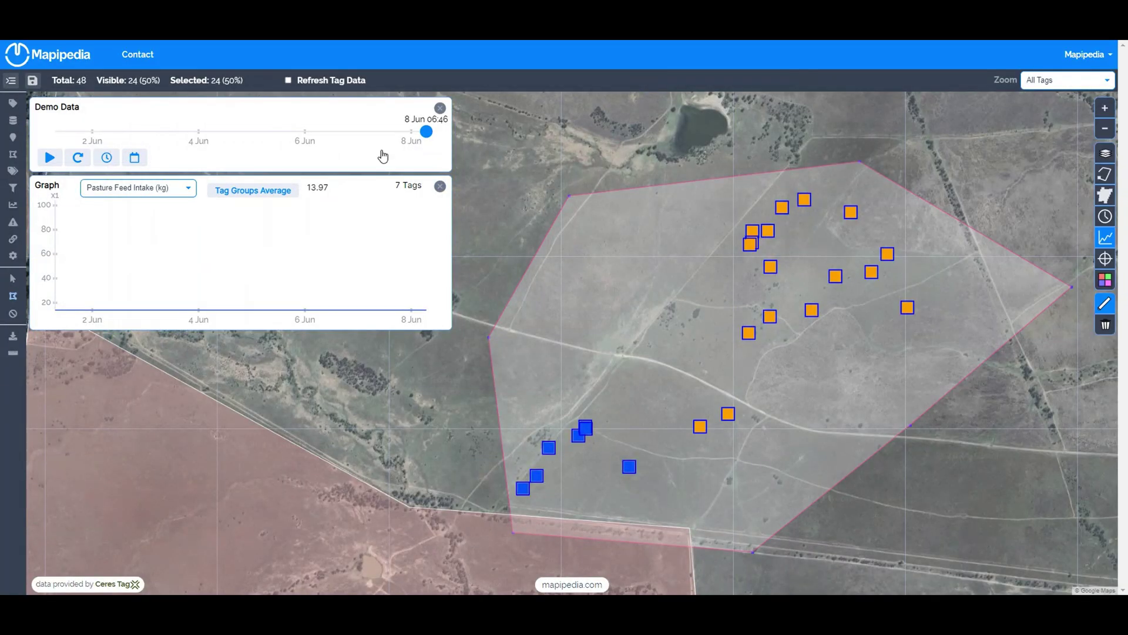
click(134, 157)
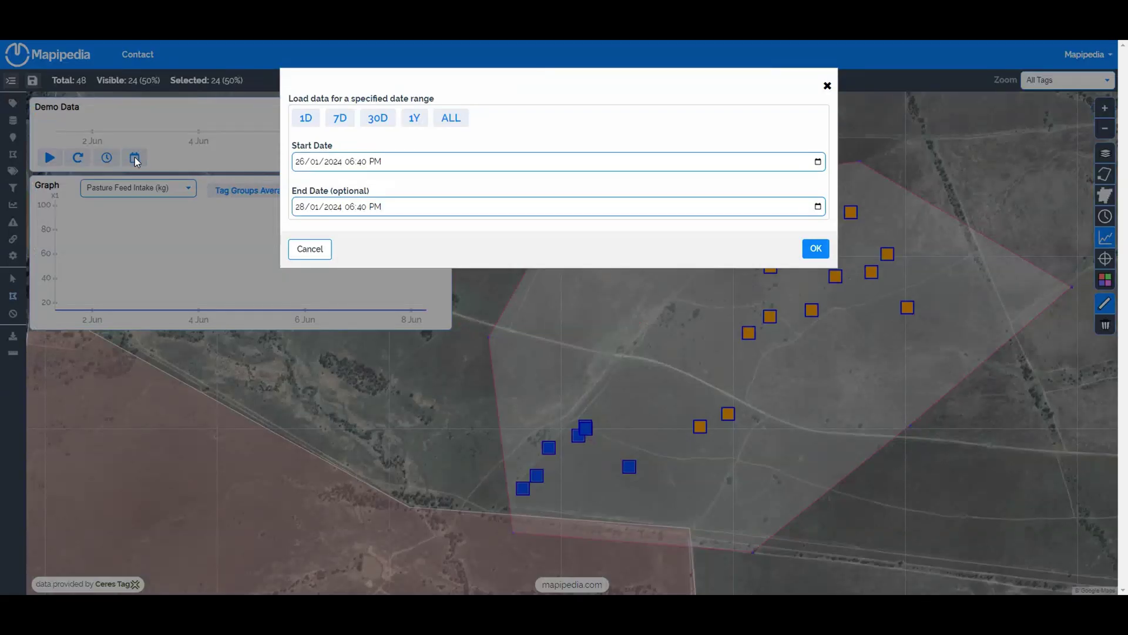
click(414, 118)
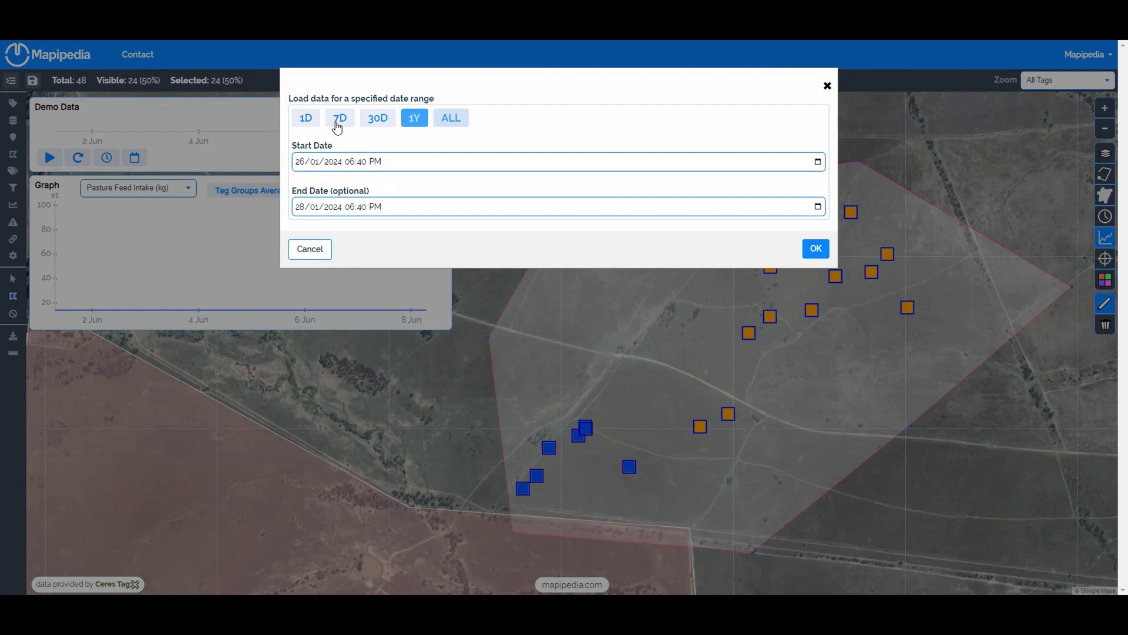
click(315, 253)
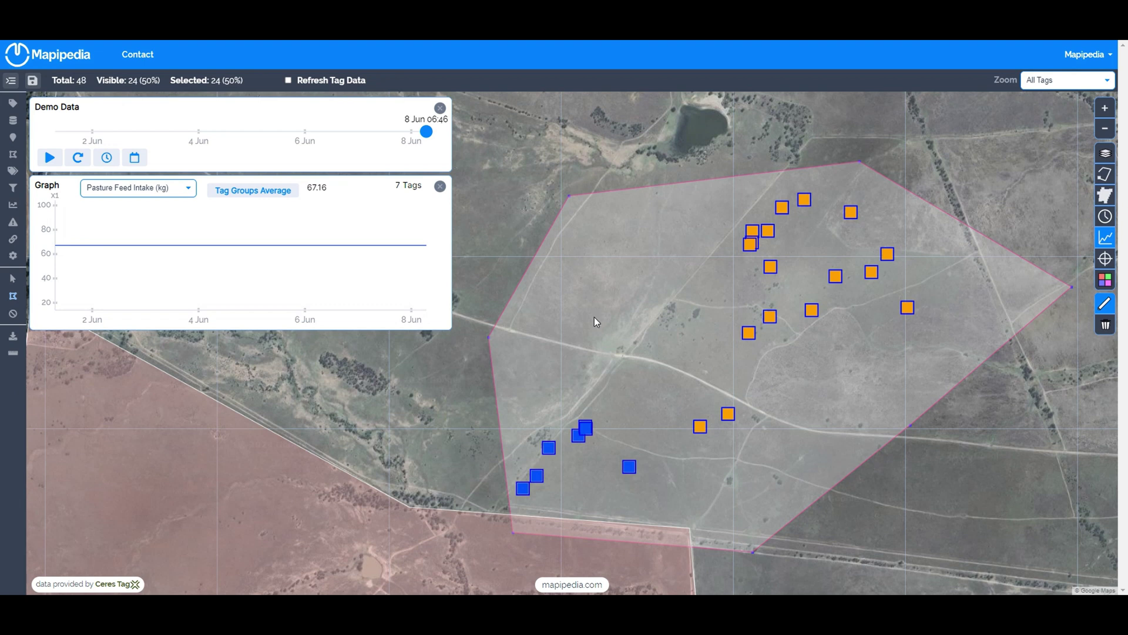
Delete the selection polygon from the map to clear the tag selection.
click(1105, 325)
click(1105, 325)
click(1105, 325)
click(1104, 326)
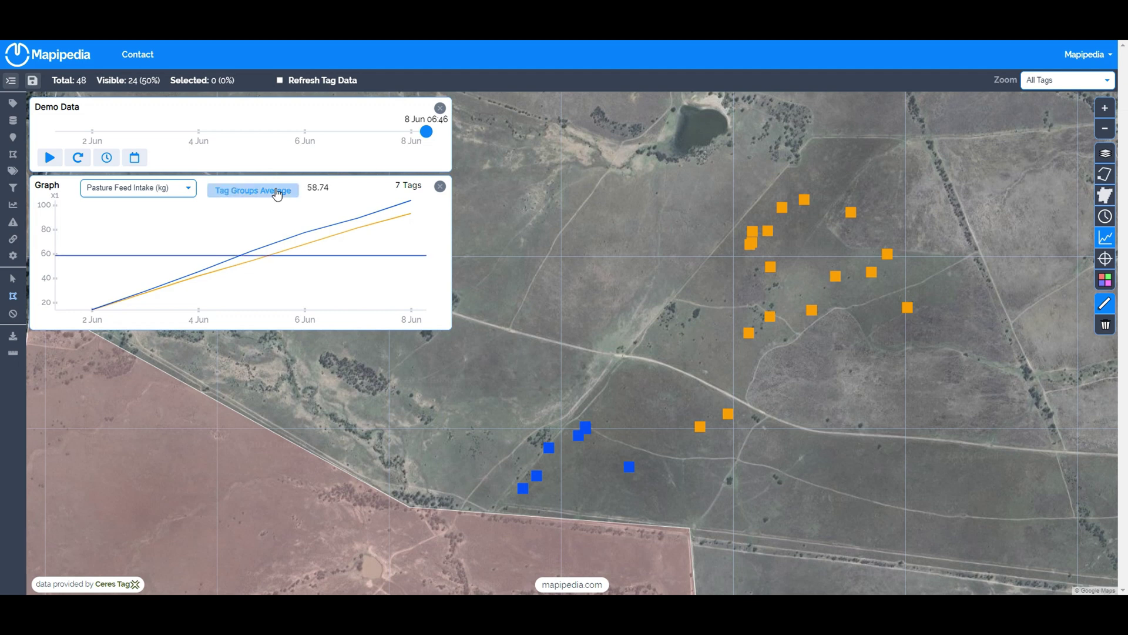
Graph Pasture Feed Intake (kg) as Original Data for each tag with Cumulative Values turned off.
drag(425, 132, 491, 134)
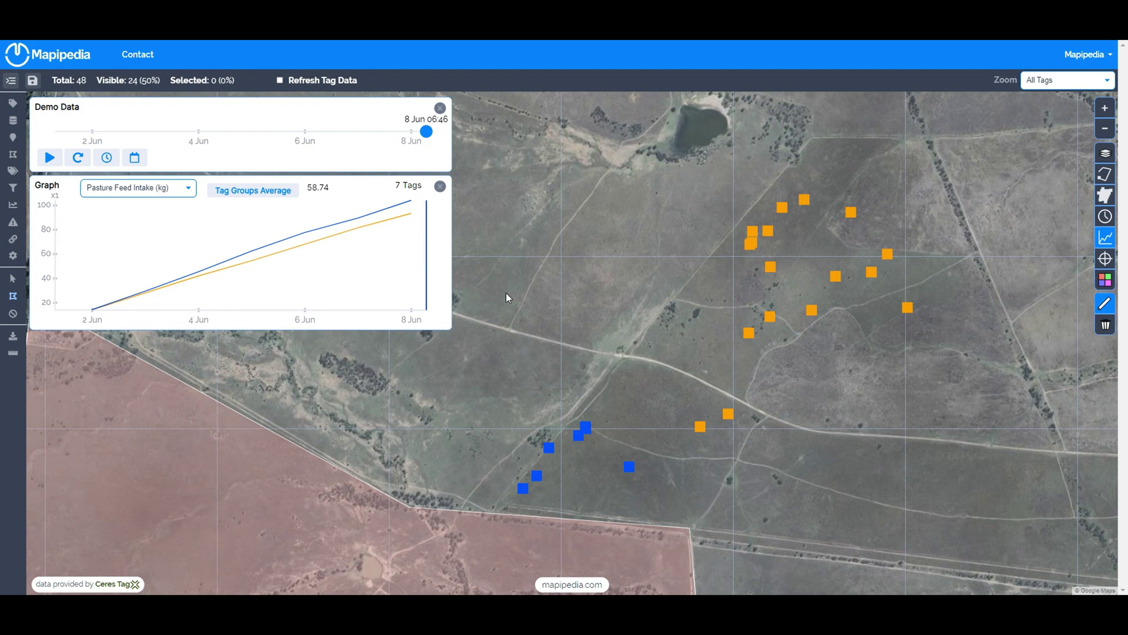
click(213, 190)
click(544, 99)
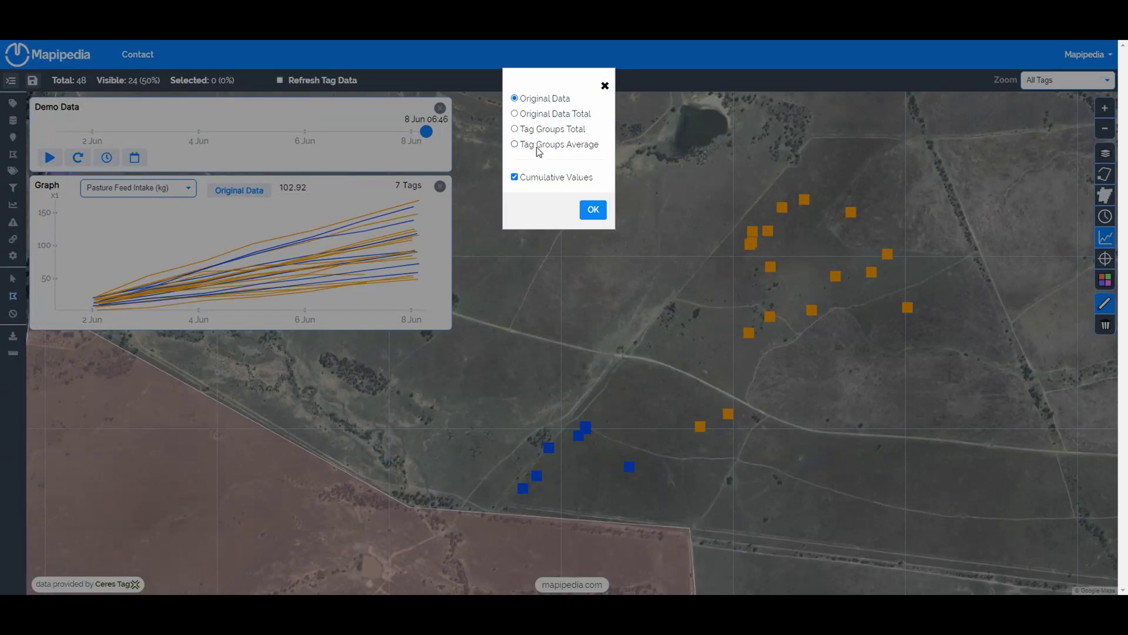
click(516, 178)
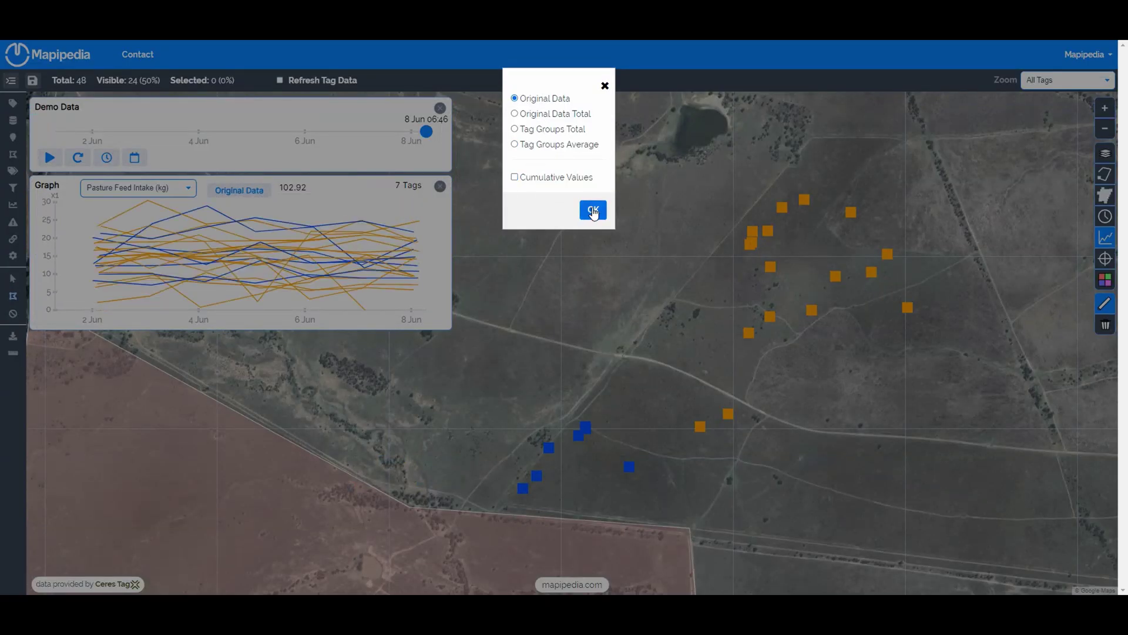
click(594, 210)
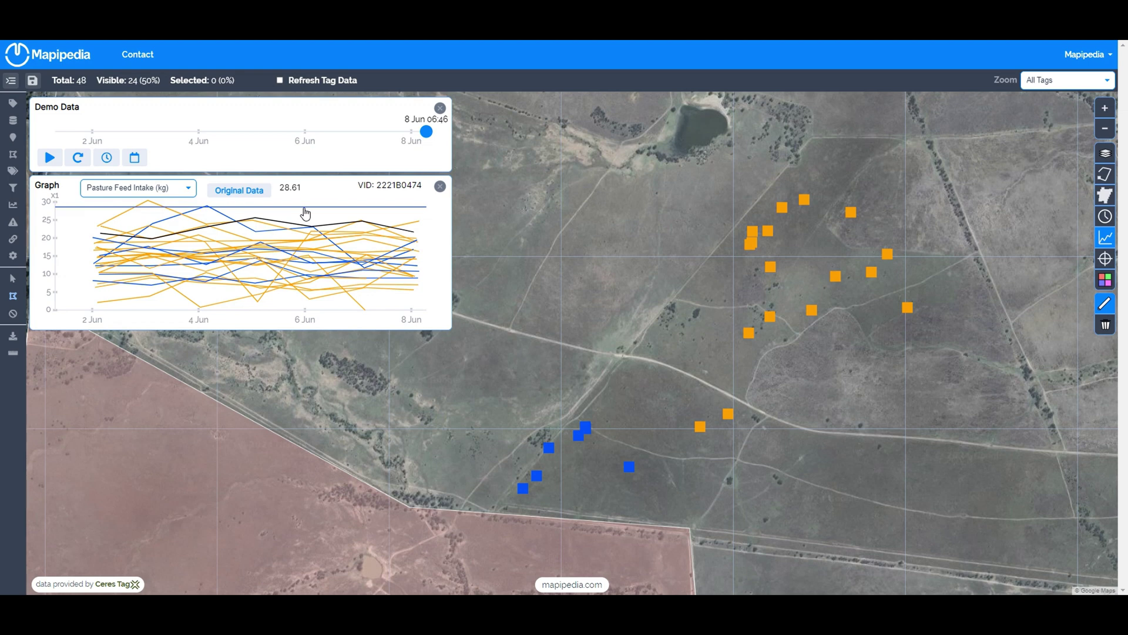
View the wider paddock area around the tags and highlight individual tag lines in the graph to locate them on the map.
scroll(629, 299, down, 1)
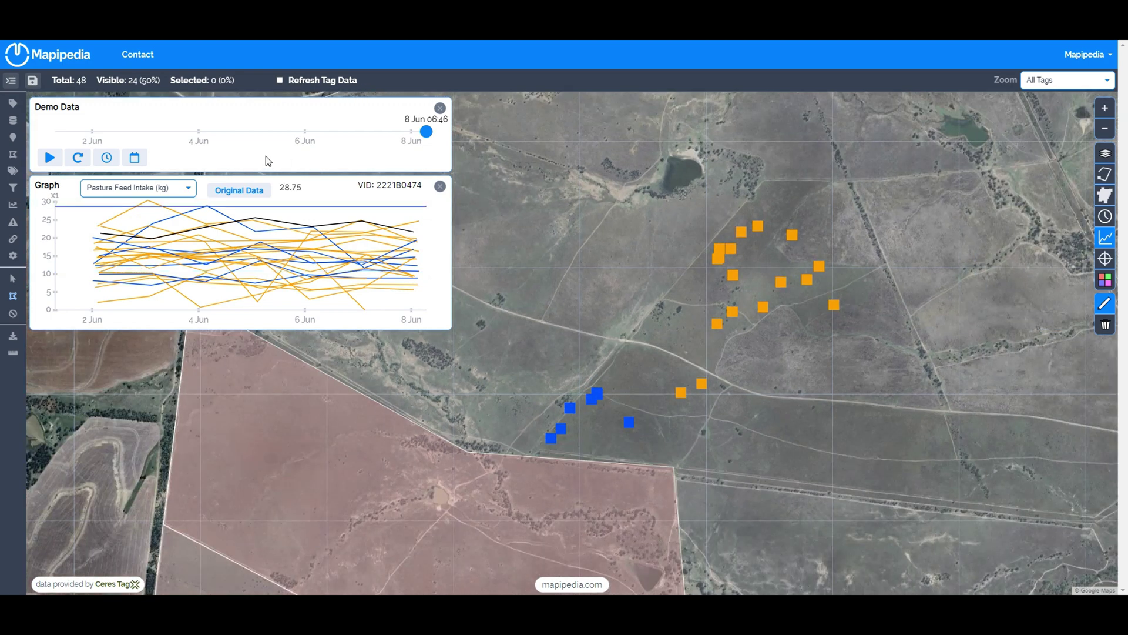
scroll(563, 297, down, 1)
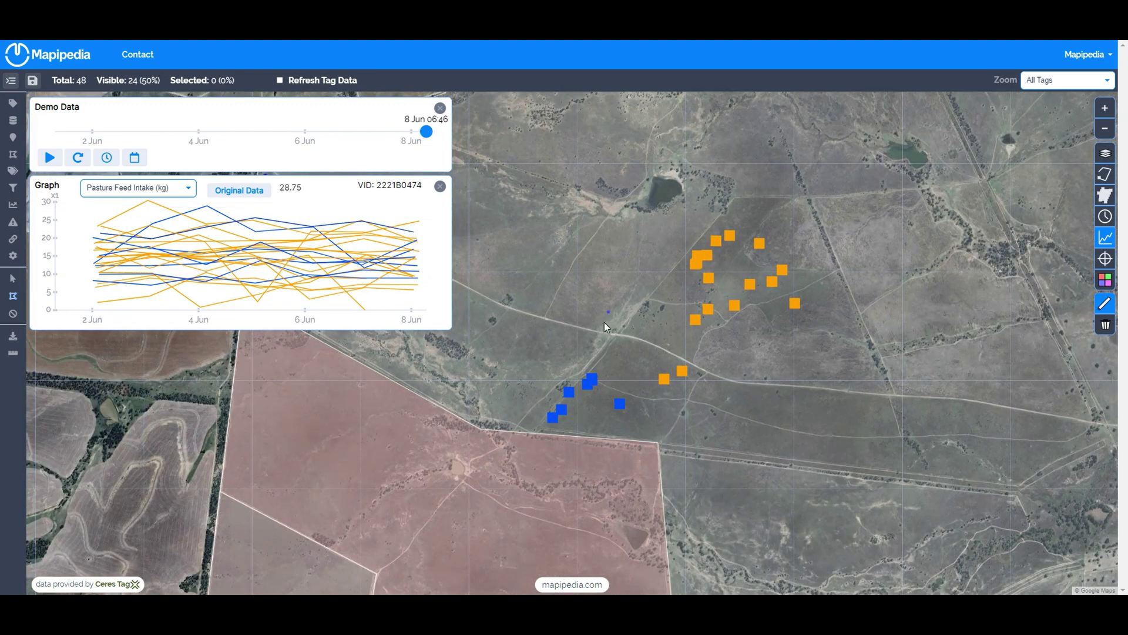
drag(604, 322, 591, 362)
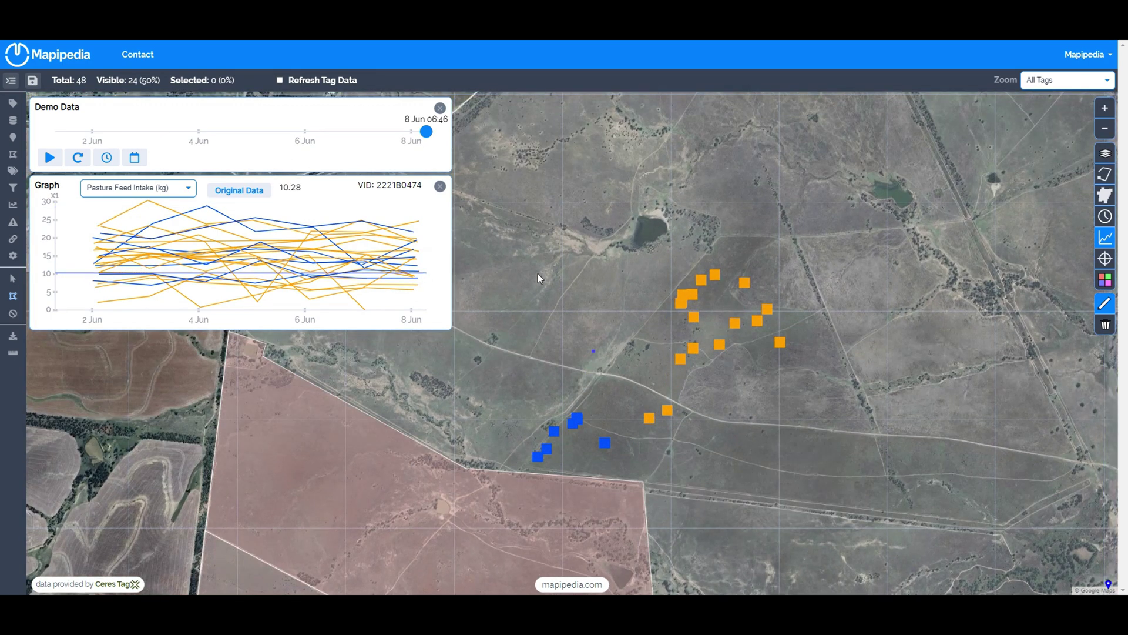
scroll(608, 271, down, 1)
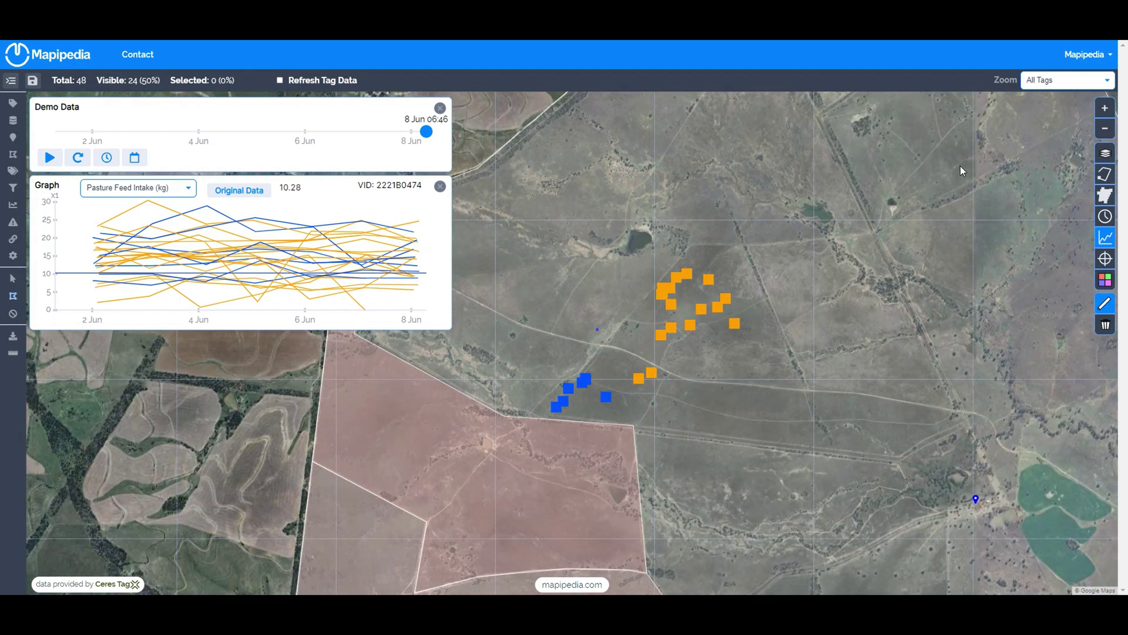
click(409, 228)
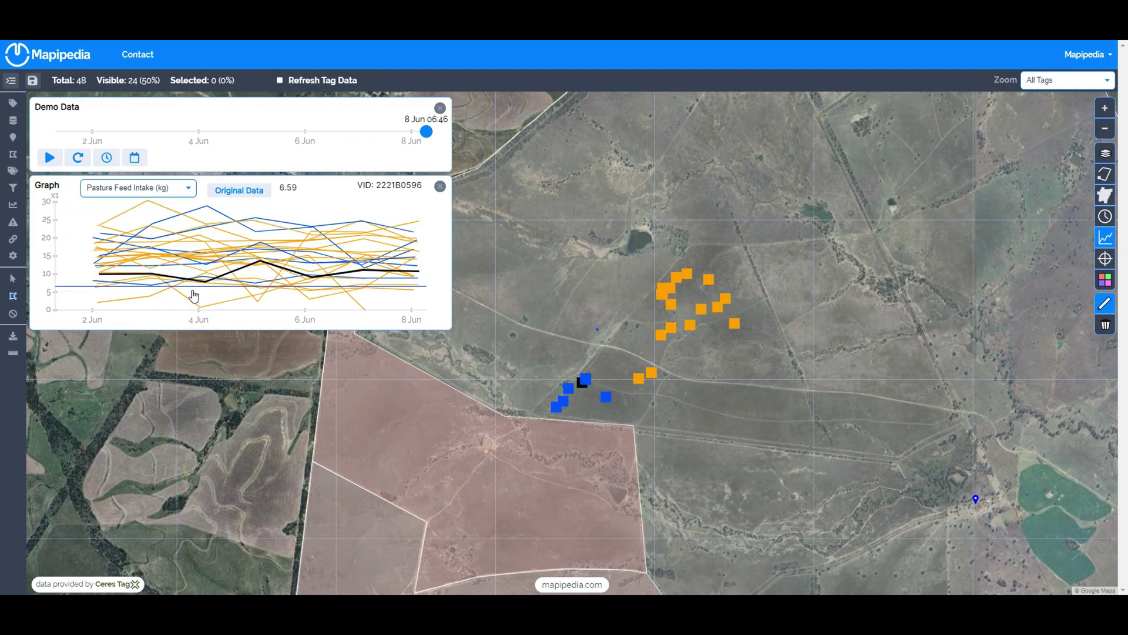
Turn Cumulative Values on for the Original Data graph of Pasture Feed Intake (kg).
click(239, 191)
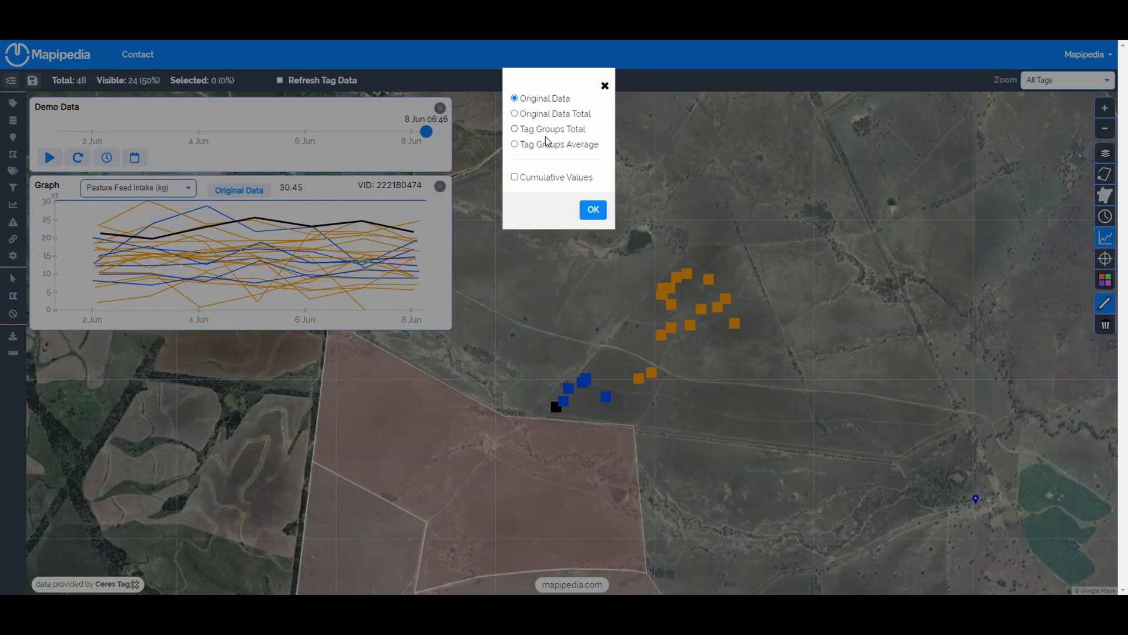
click(547, 178)
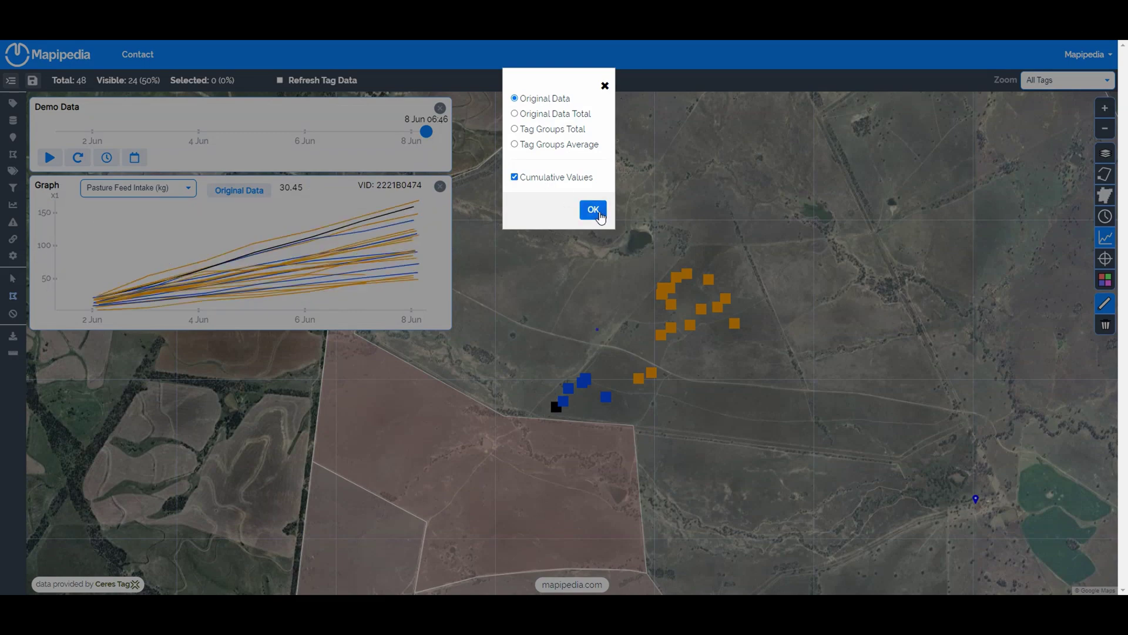
click(593, 210)
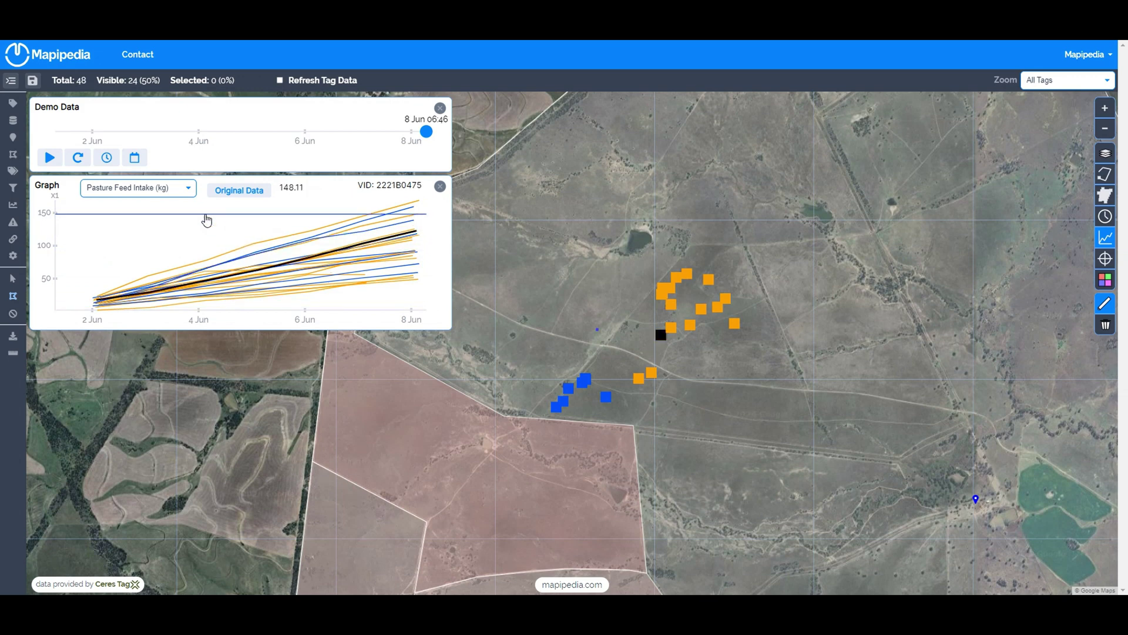
Step the timeline through 2 Jun 18:19, 3 Jun 21:18 and 4 Jun 00:24 to 5 Jun 16:29 to follow the tags' positions.
drag(421, 136, 139, 125)
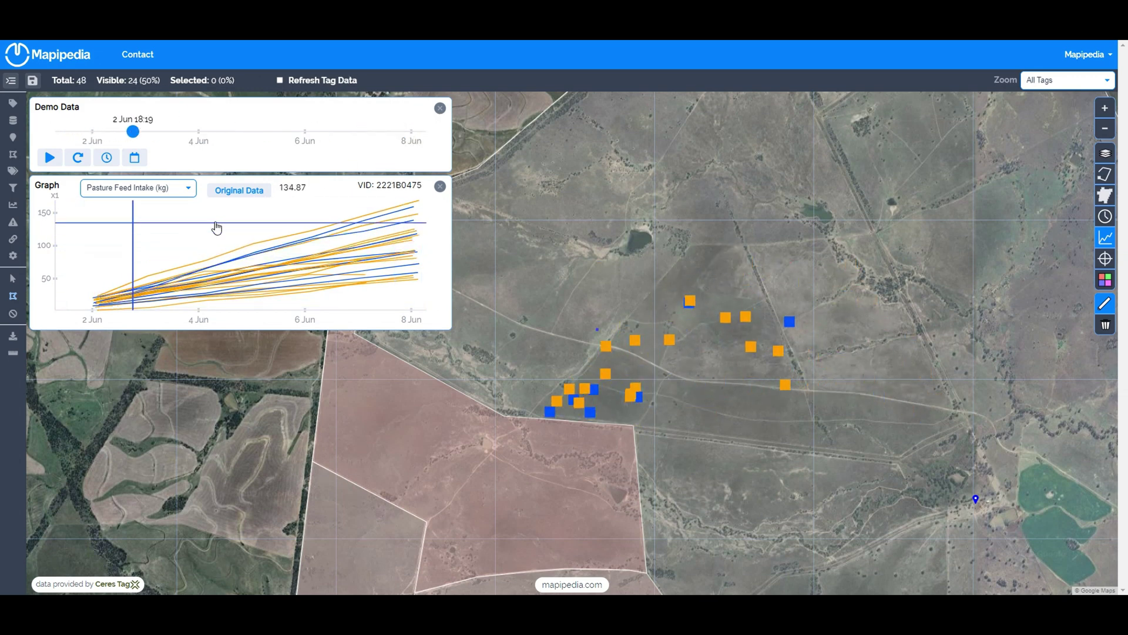
drag(133, 133, 192, 133)
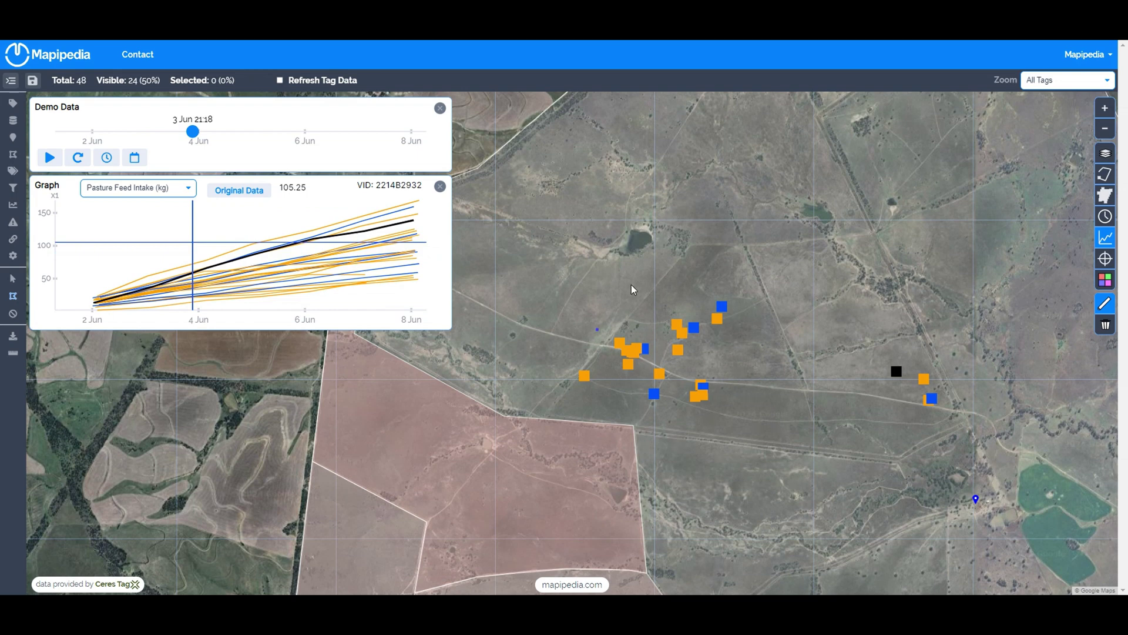
drag(183, 136, 201, 137)
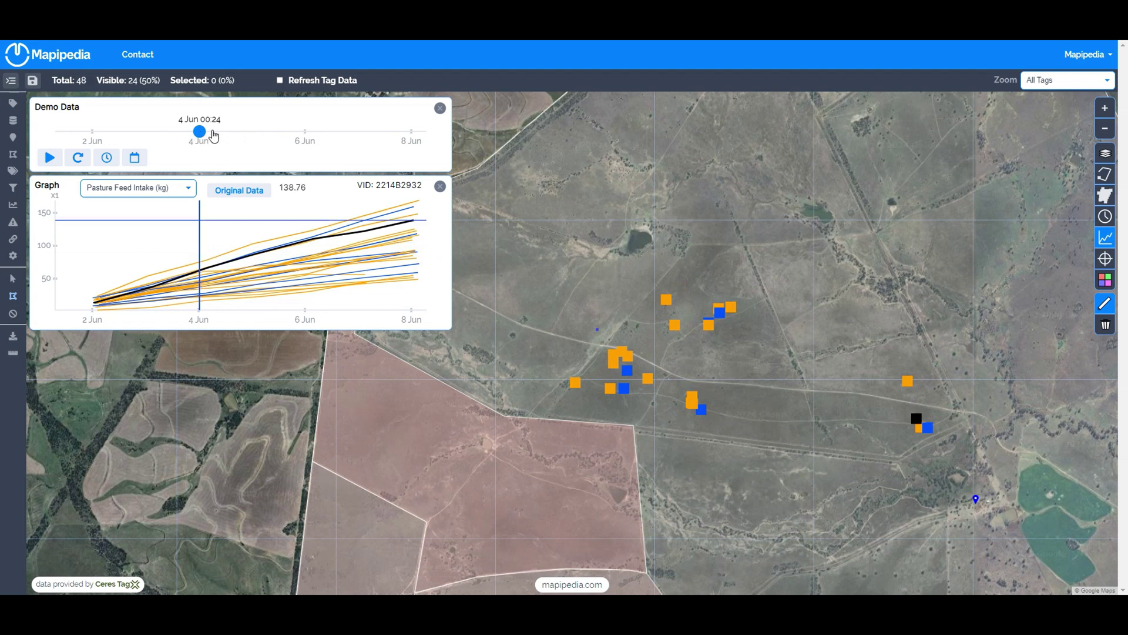
drag(202, 134, 289, 132)
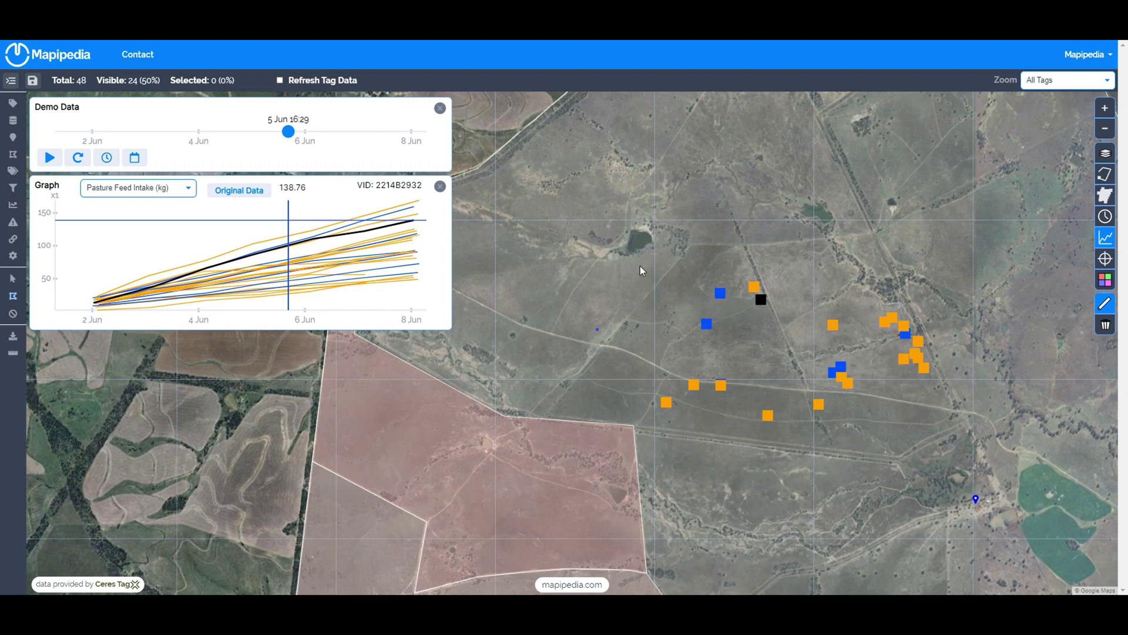
Start outlining a selection area on the map, placing a corner on the northern boundary of the pink paddock.
click(552, 418)
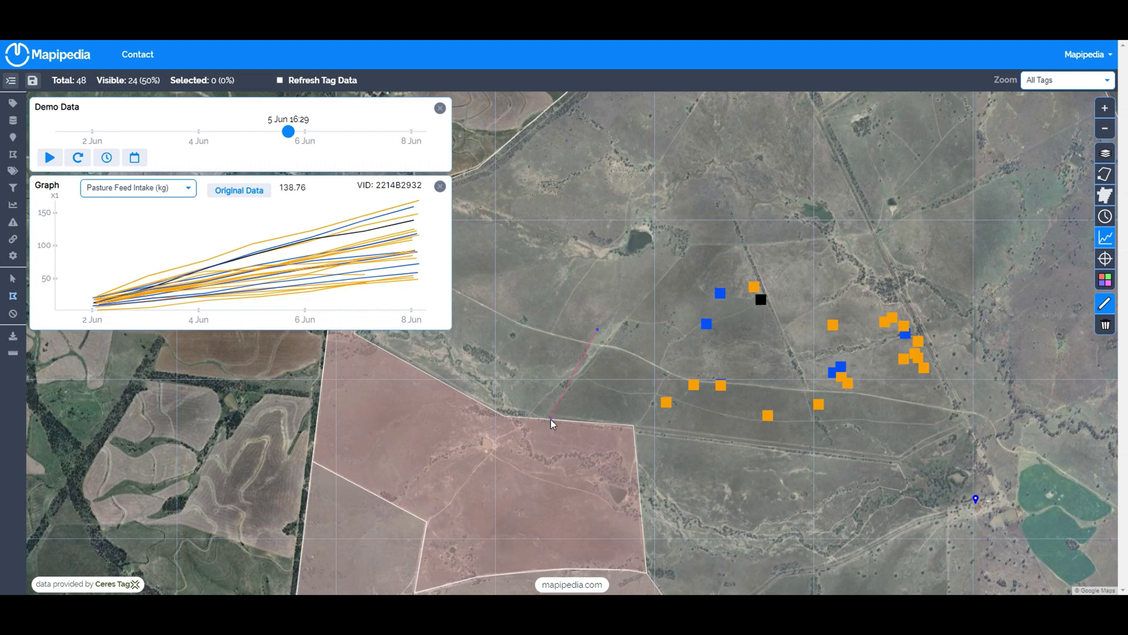